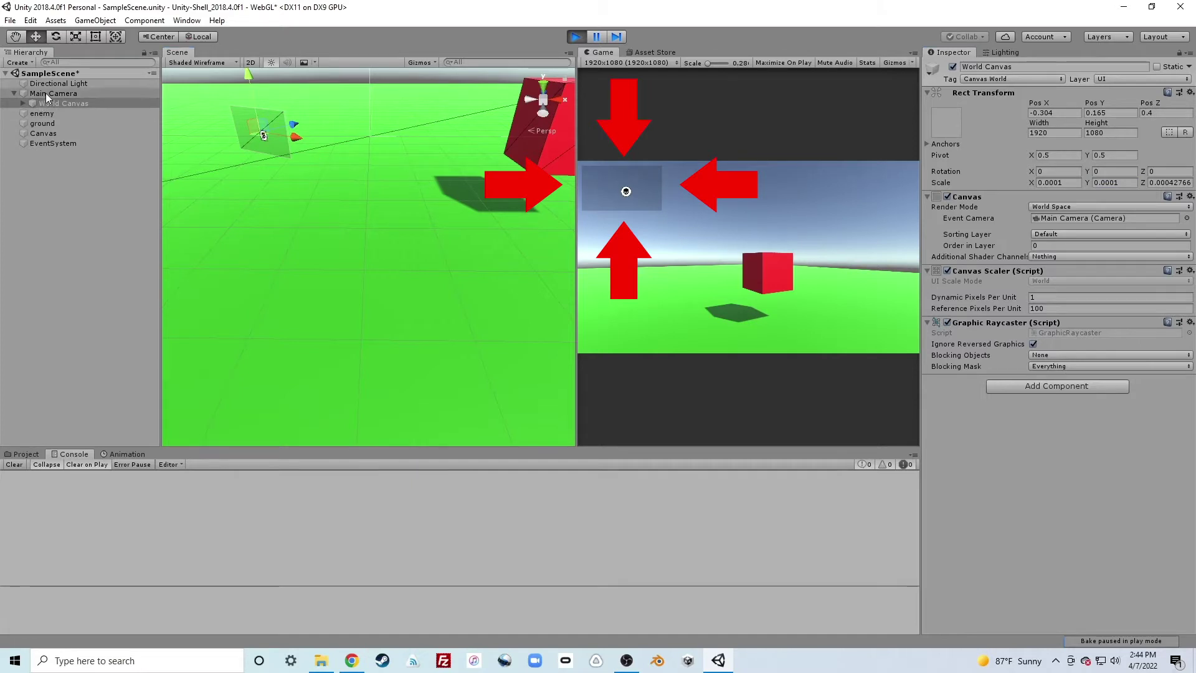
left_click(46, 93)
scroll(245, 202, "down", 3)
left_click_drag(372, 199, 332, 170)
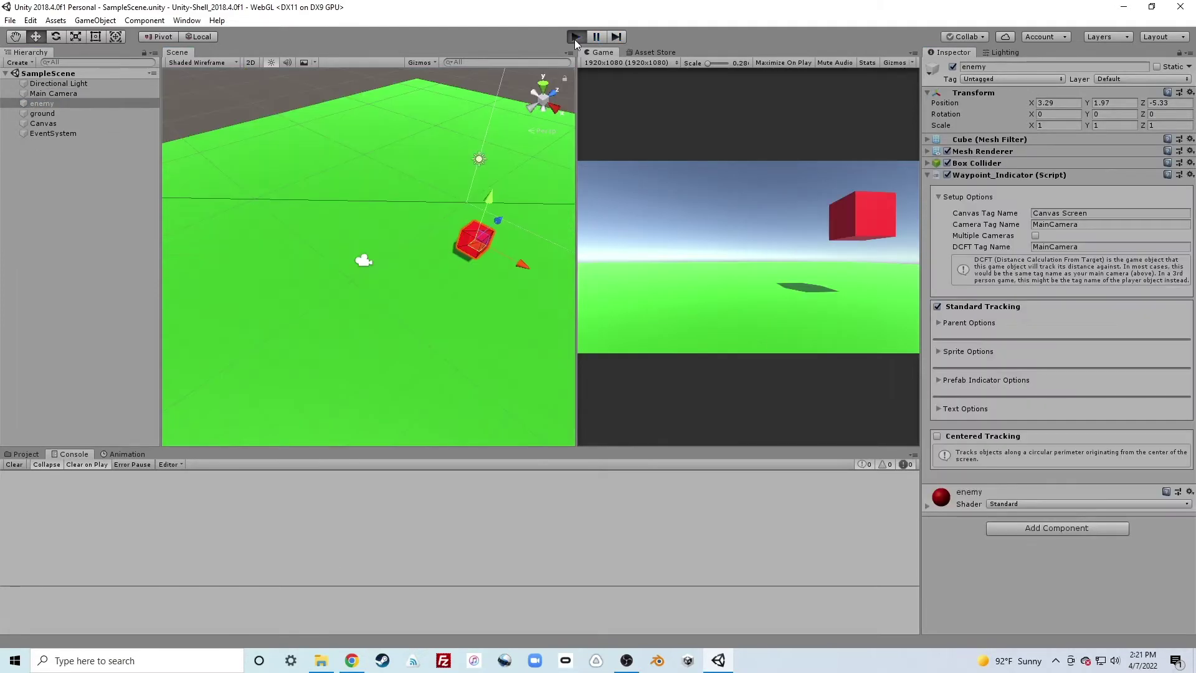
Step: Play the scene and move the enemy cube to test how its waypoint indicator tracks it on screen
key("ctrl+p")
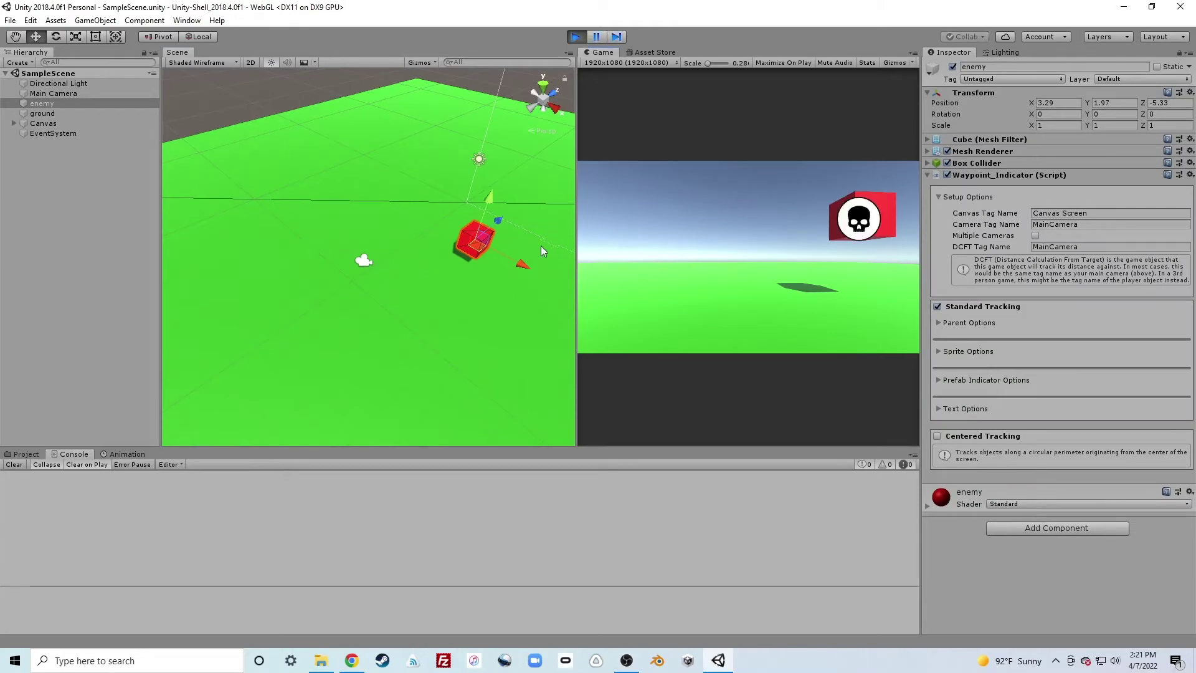
left_click_drag(486, 254, 485, 215)
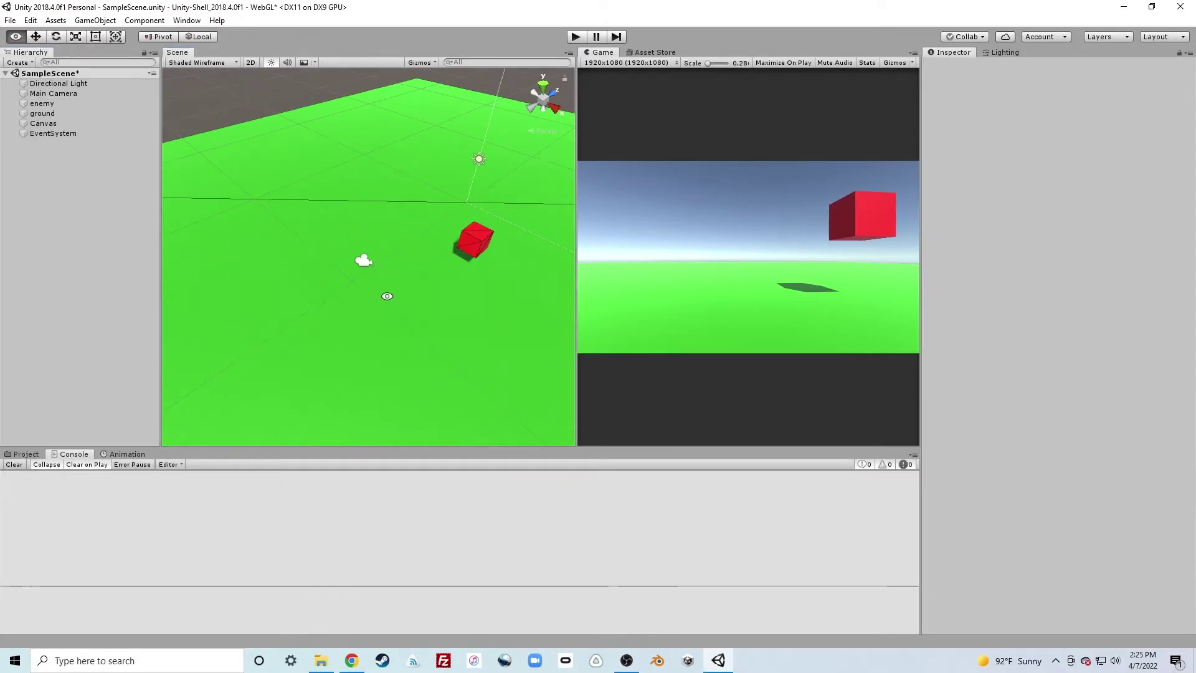
Step: Move the enemy cube lower and closer to the middle, to about X 2.74, Y 1.3, Z -5.07
left_click_drag(387, 296, 343, 281, "alt")
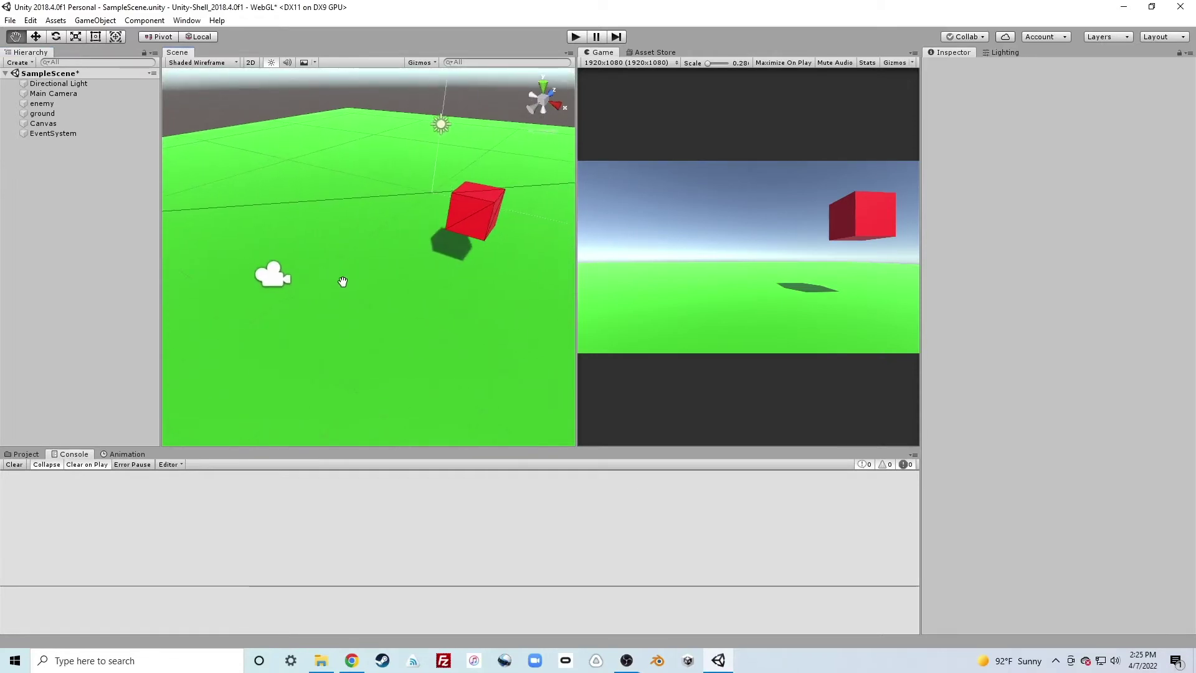
left_click(44, 94)
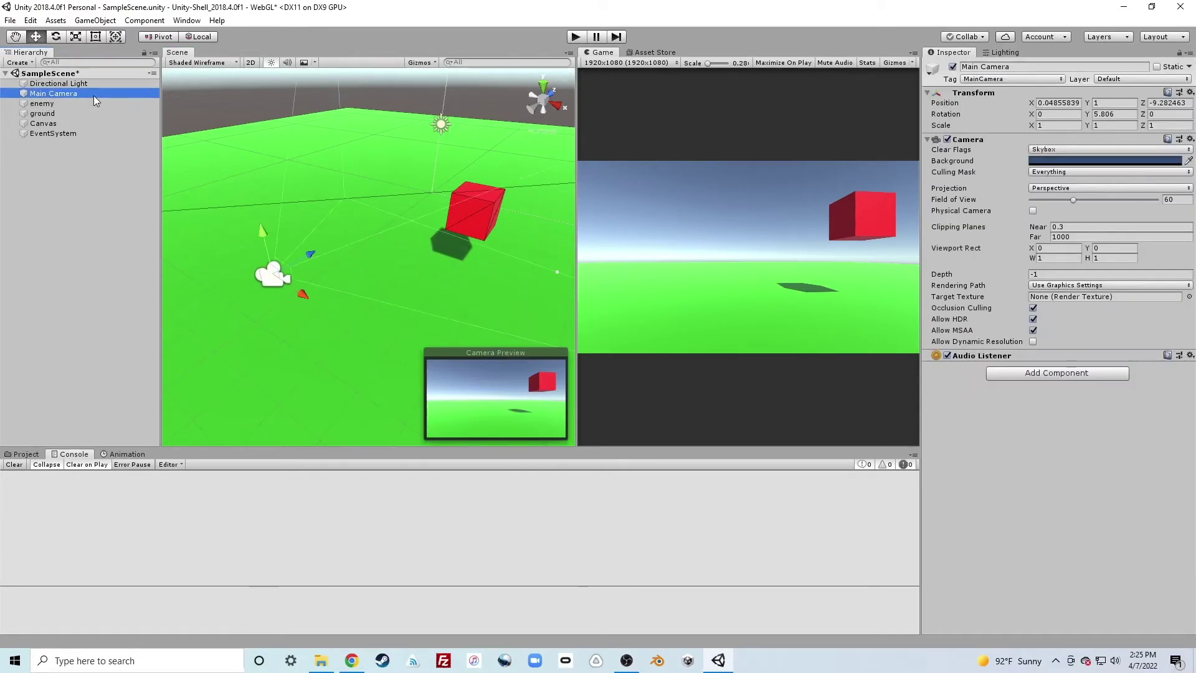
left_click(54, 104)
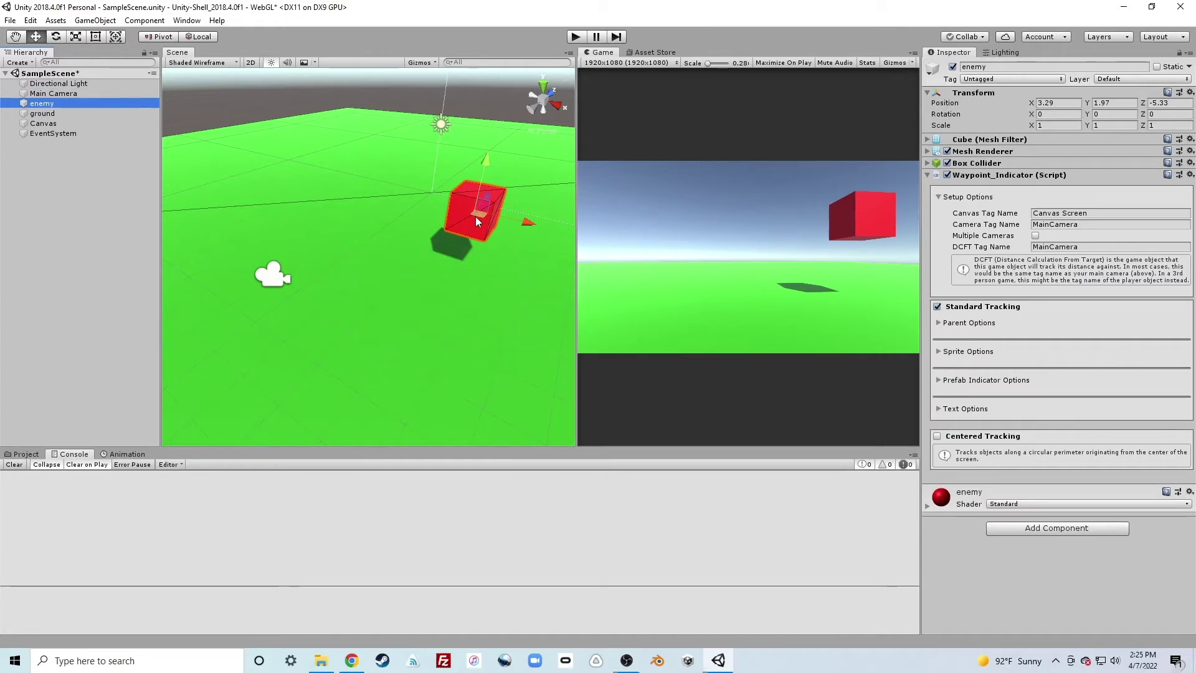
left_click_drag(478, 215, 468, 174)
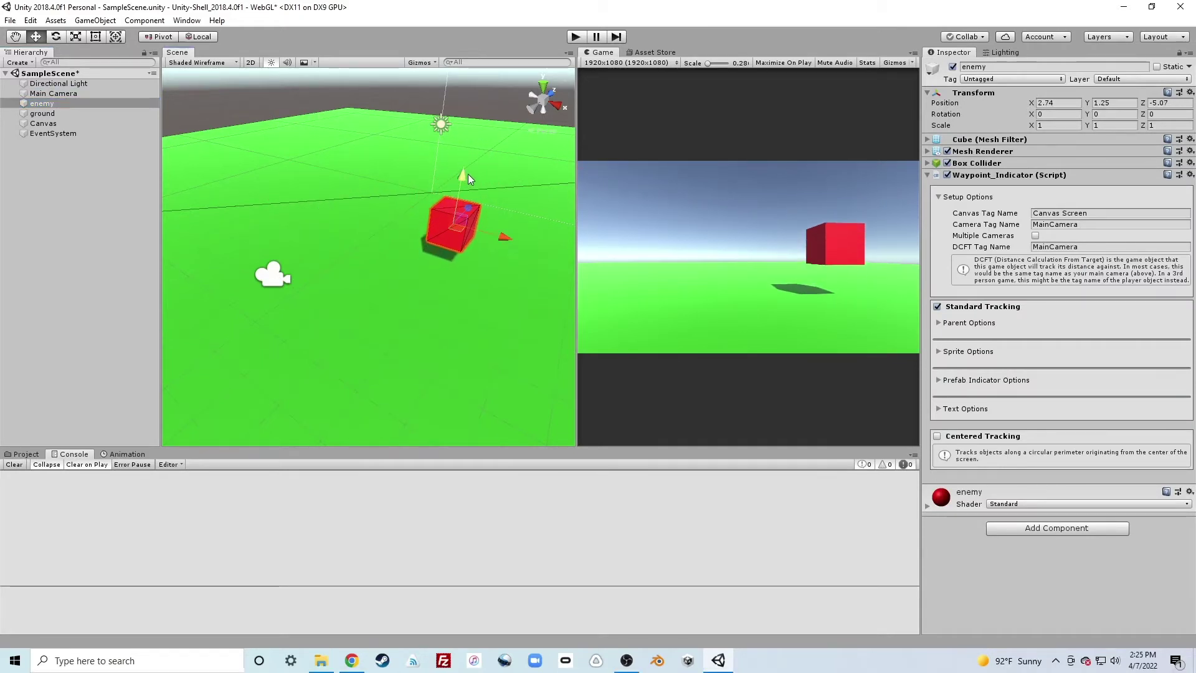
Step: Review the ground and Canvas settings, and test the skull indicator by moving the enemy cube in Play mode before stopping playback
left_click(56, 114)
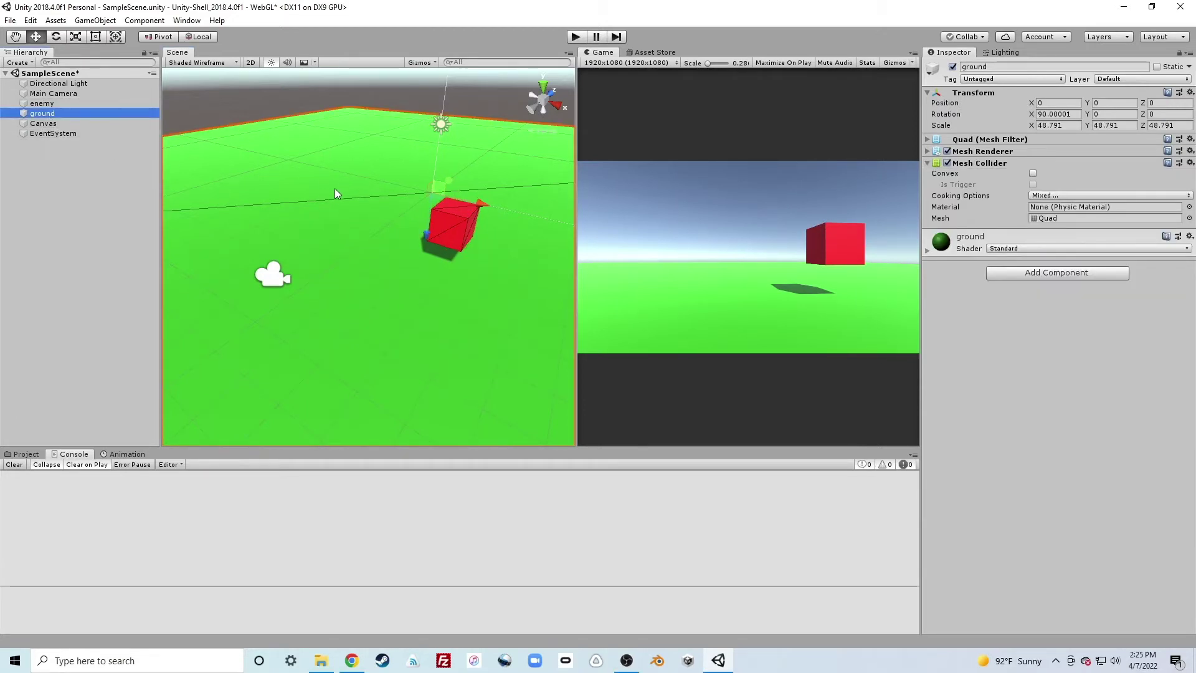
left_click(44, 124)
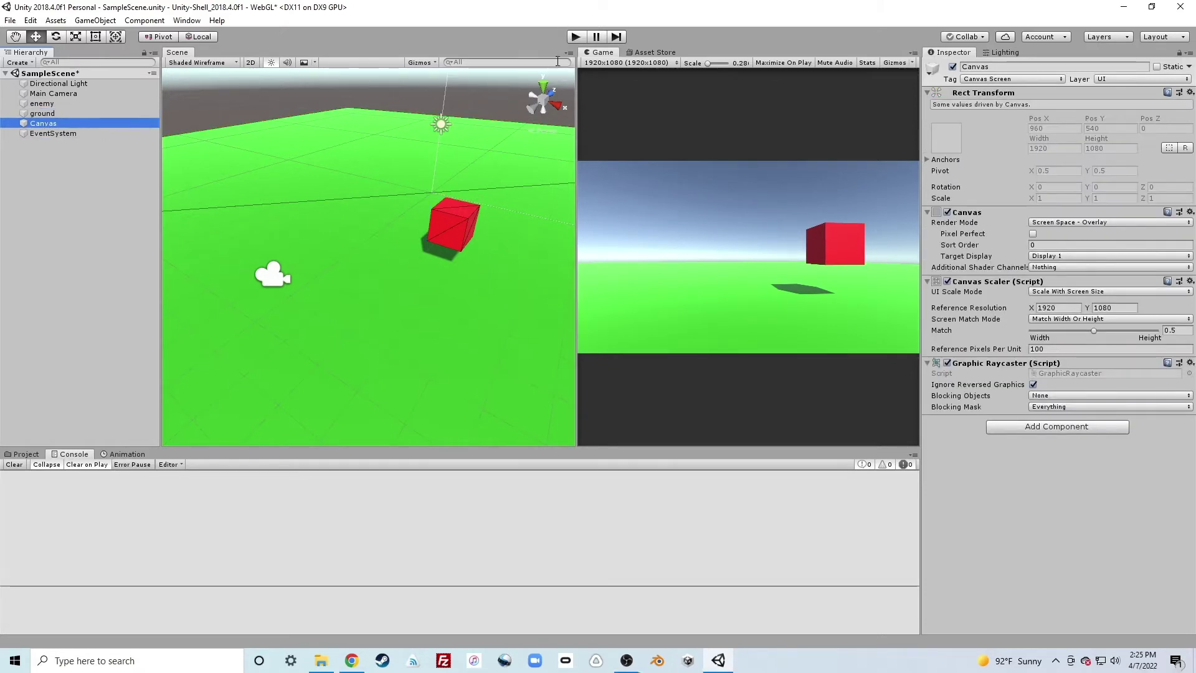
left_click(577, 40)
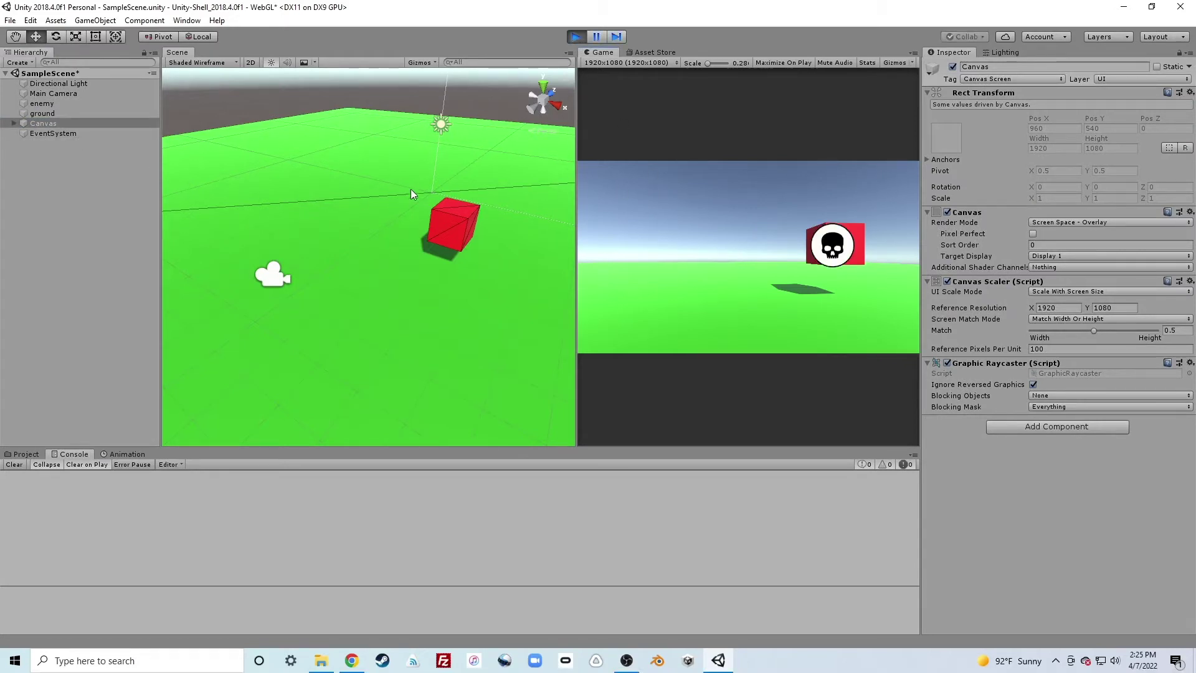
left_click(450, 229)
mouse_move(454, 223)
left_mouse_down()
mouse_move(383, 178)
mouse_move(267, 181)
mouse_move(431, 171)
mouse_move(586, 216)
mouse_move(689, 316)
mouse_move(540, 181)
mouse_move(405, 212)
mouse_move(360, 198)
mouse_move(368, 117)
mouse_move(368, 283)
mouse_move(383, 158)
mouse_move(372, 78)
mouse_move(372, 239)
mouse_move(375, 177)
mouse_move(548, 269)
mouse_move(492, 228)
mouse_move(451, 236)
left_mouse_up()
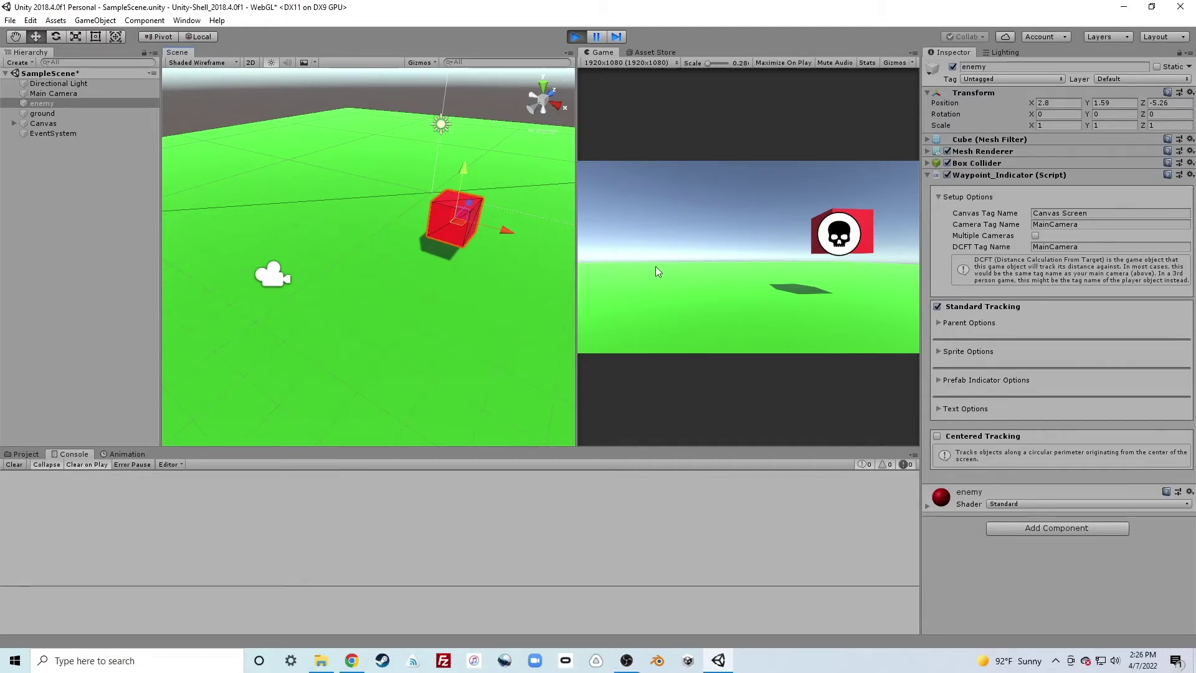
left_click_drag(456, 223, 410, 186)
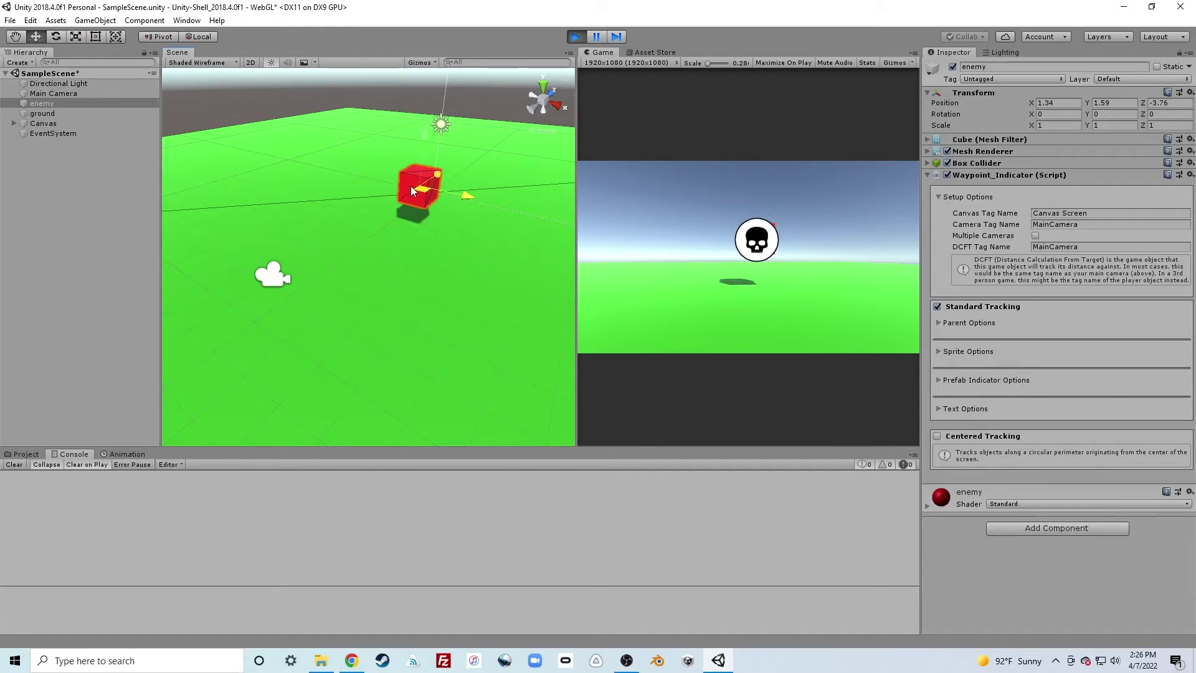
key("ctrl+p")
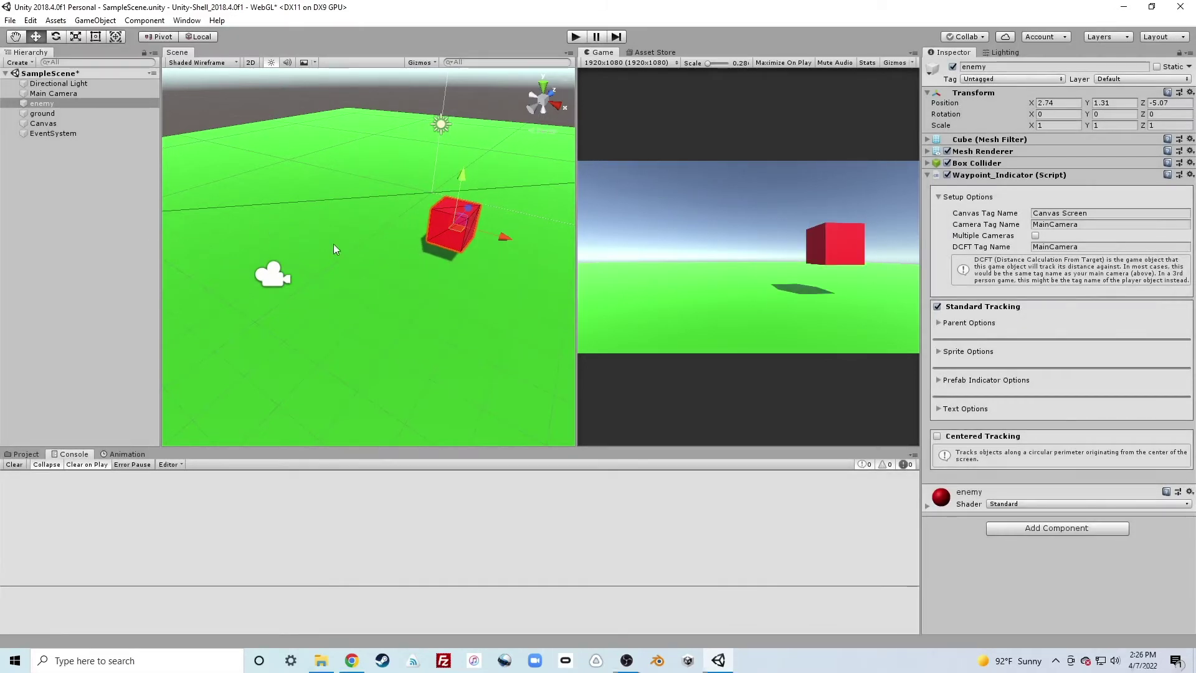
Step: Add a second UI canvas to the scene and name it World Canvas
right_click(62, 172)
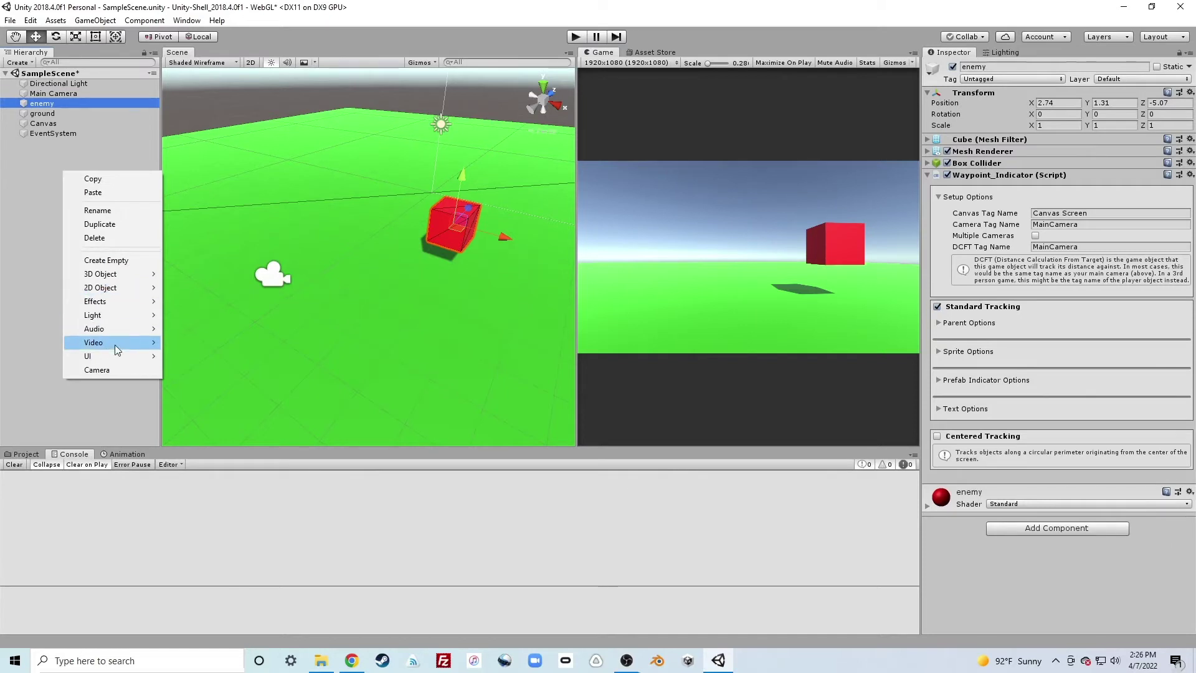
mouse_move(117, 354)
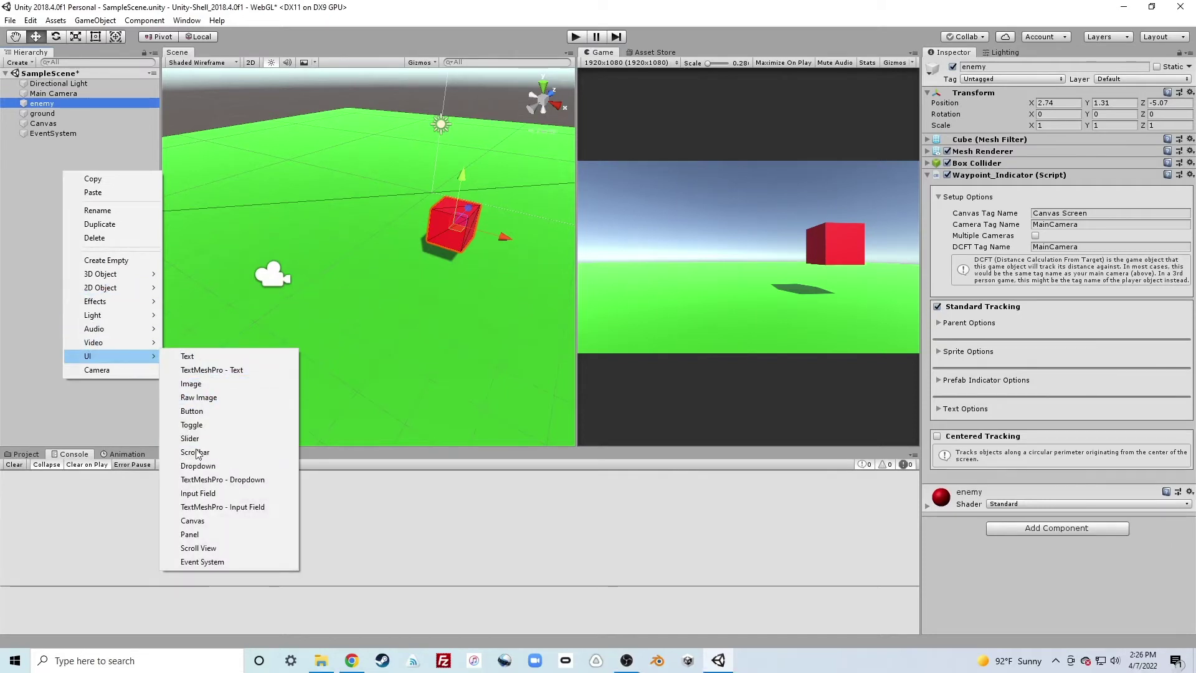
left_click(206, 523)
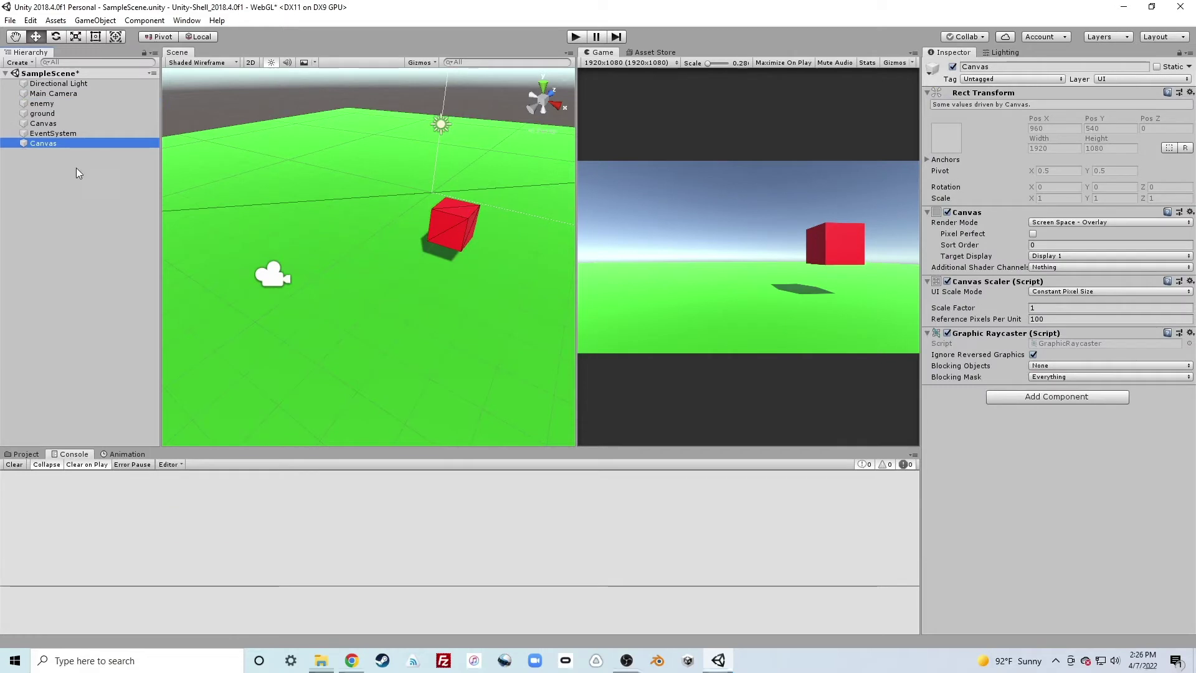
left_click(39, 147)
type("Wo")
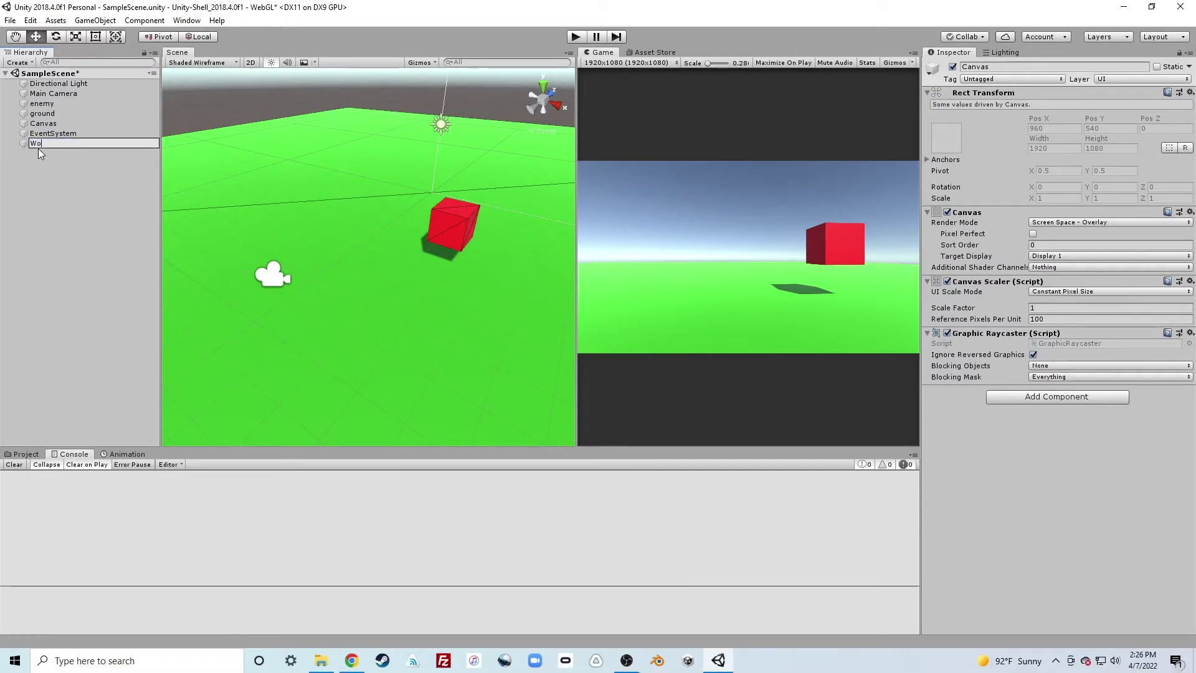
type("rld C")
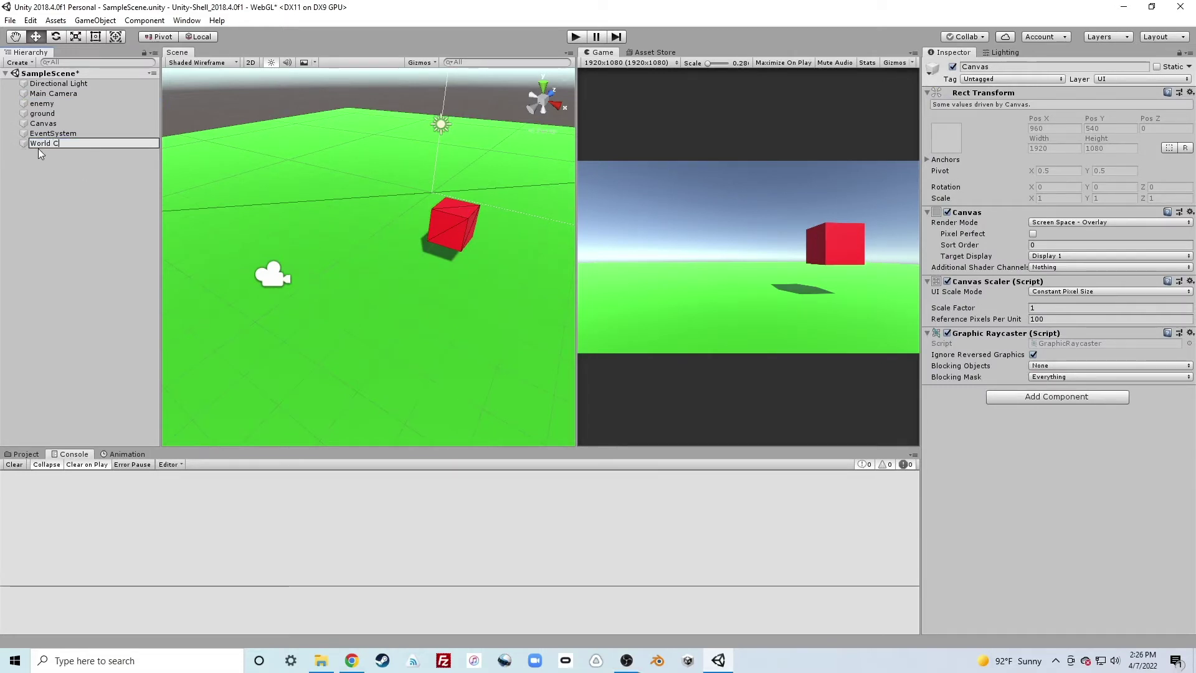
type("anvas")
key("Return")
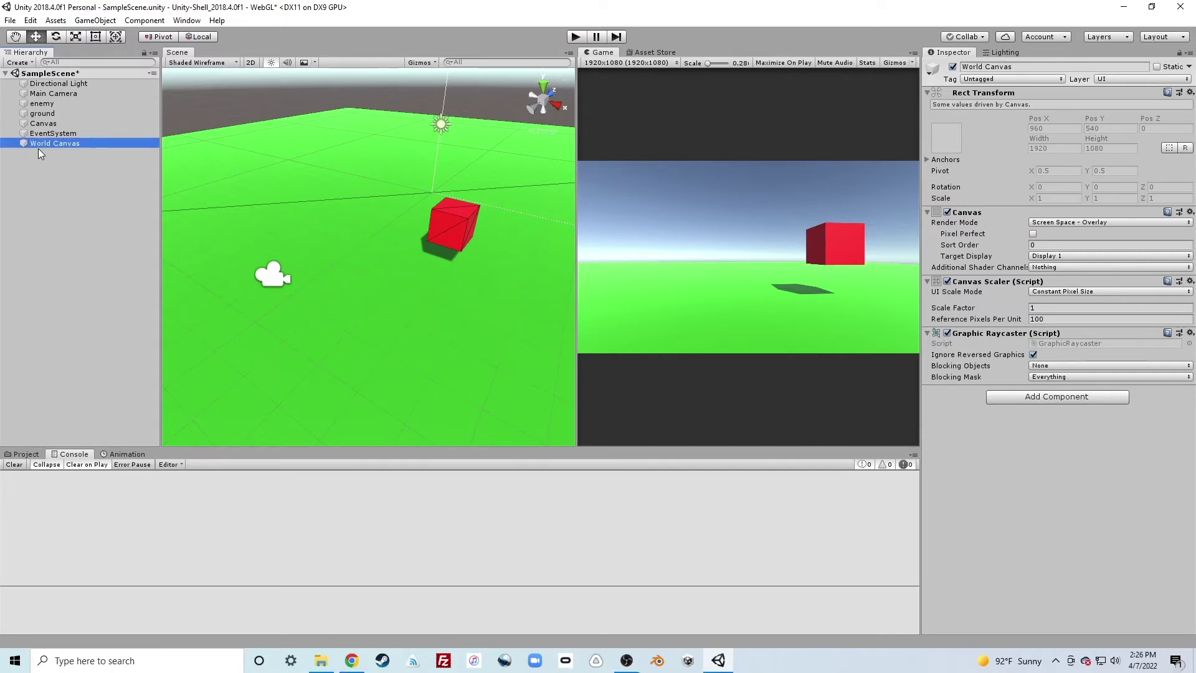
Step: Tag World Canvas as Canvas World and set the Canvas Tag Name in the enemy's Waypoint_Indicator script to Canvas World
left_click(977, 79)
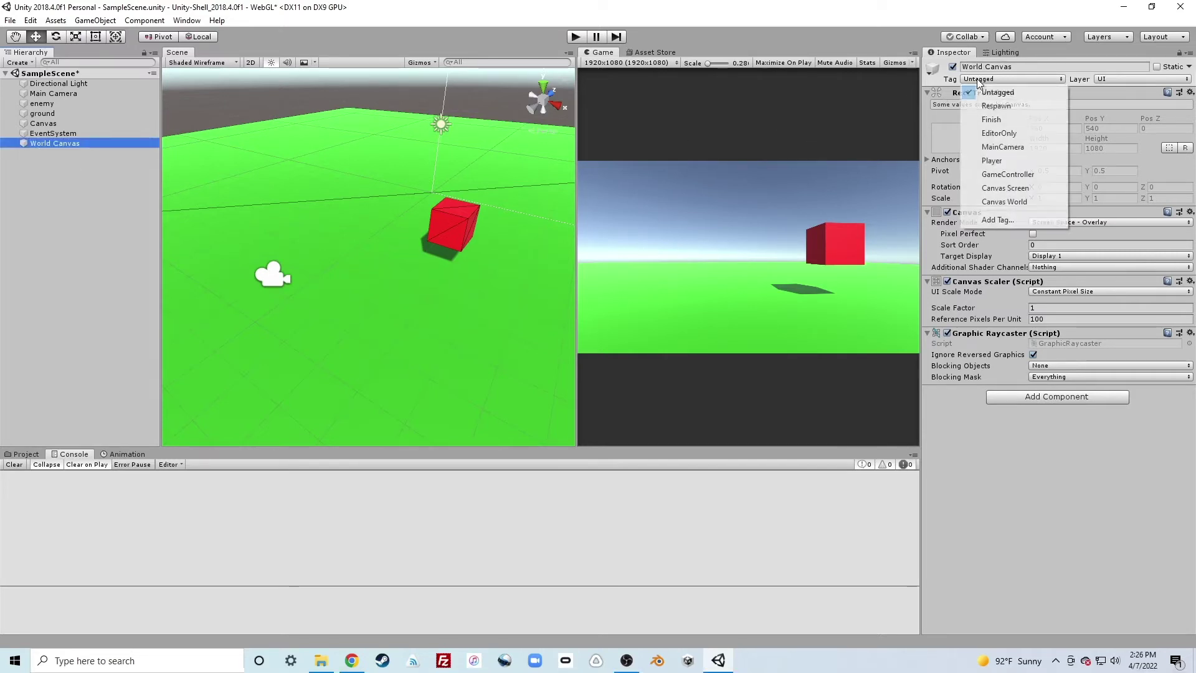
left_click(996, 202)
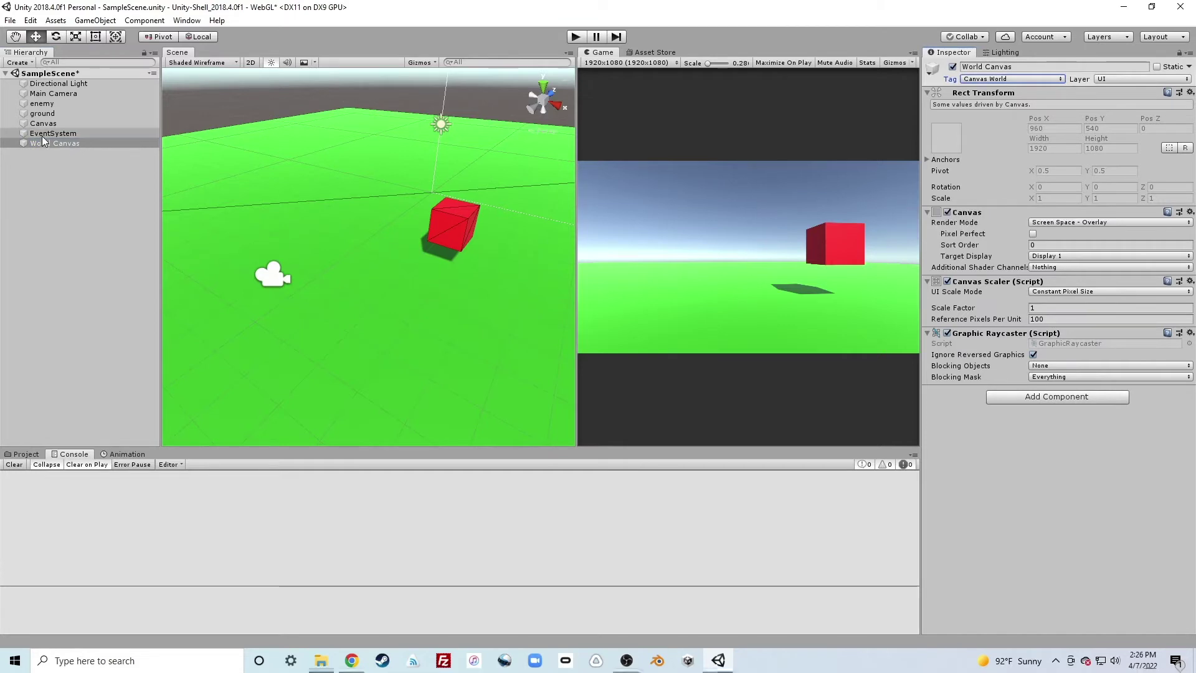
left_click(43, 104)
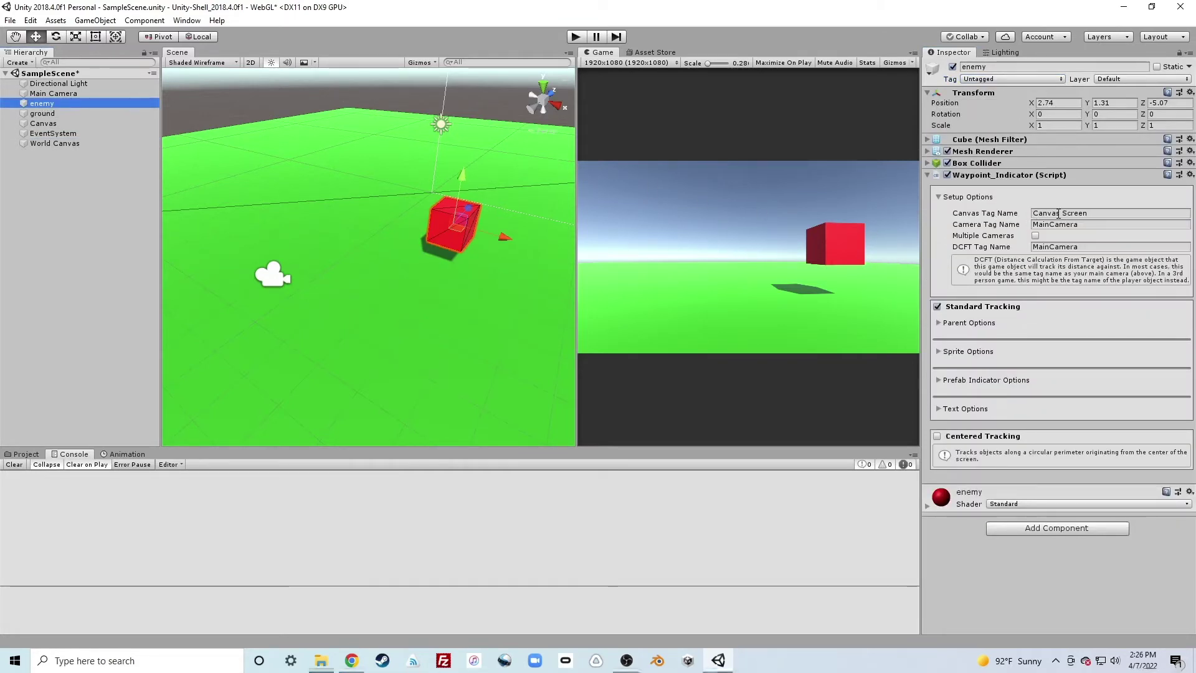
left_click_drag(1061, 213, 1097, 213)
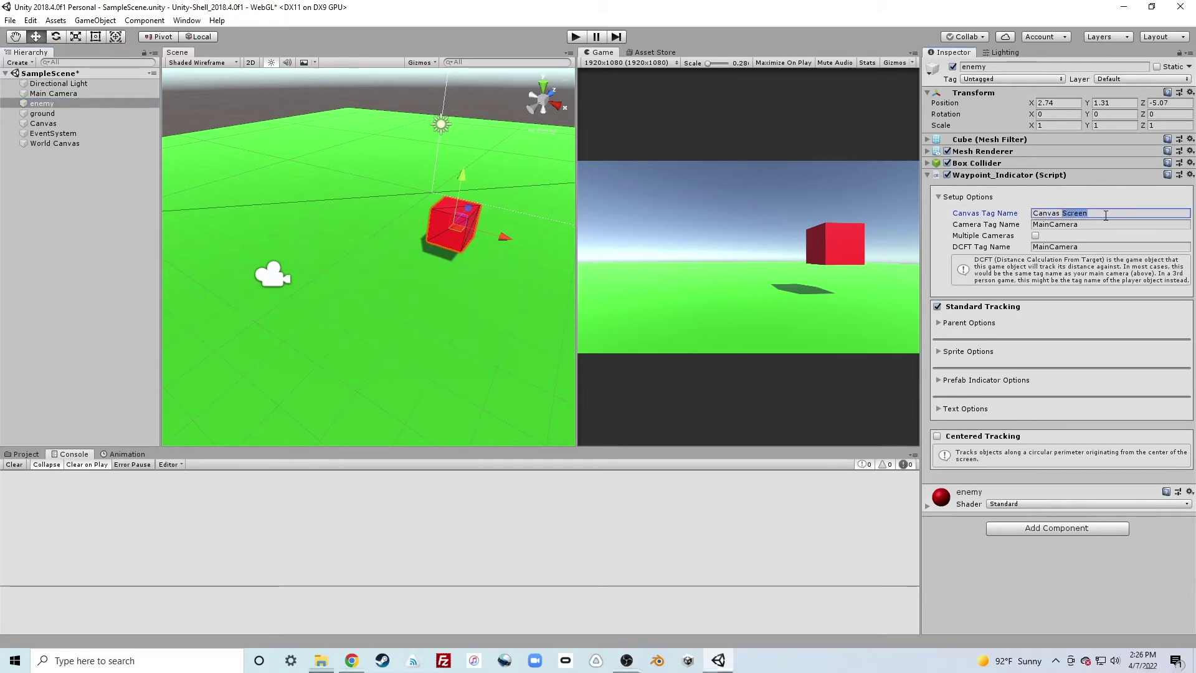
type("World")
left_click(63, 143)
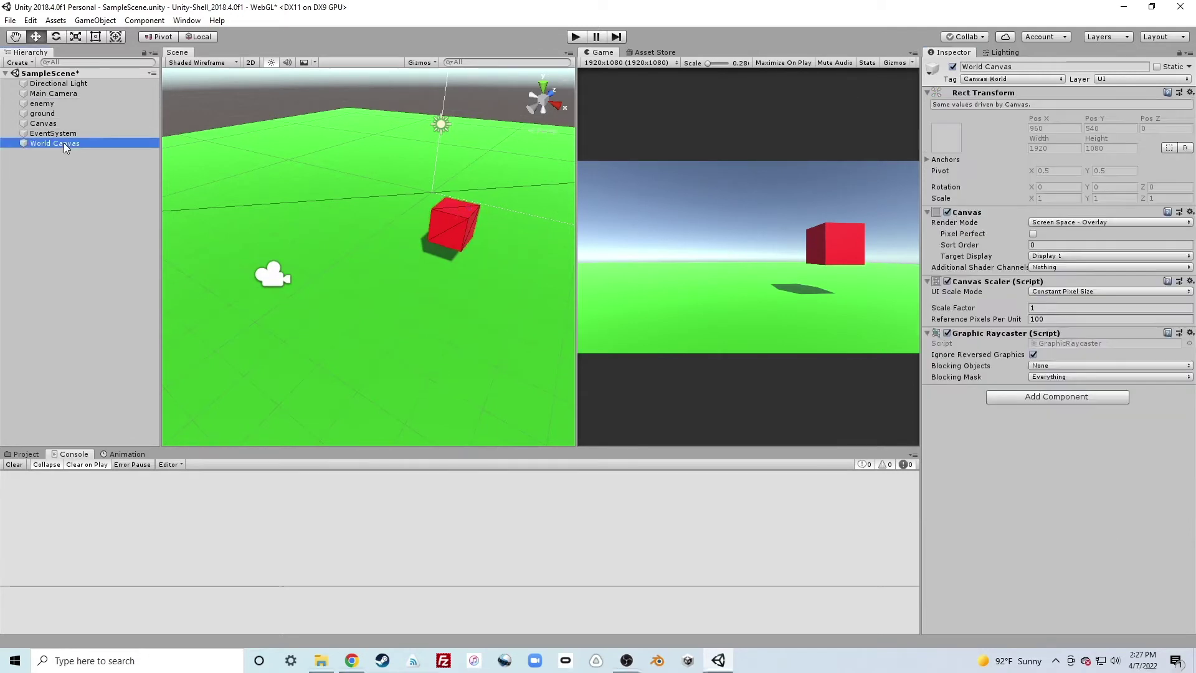
left_click(1012, 79)
left_click(1007, 204)
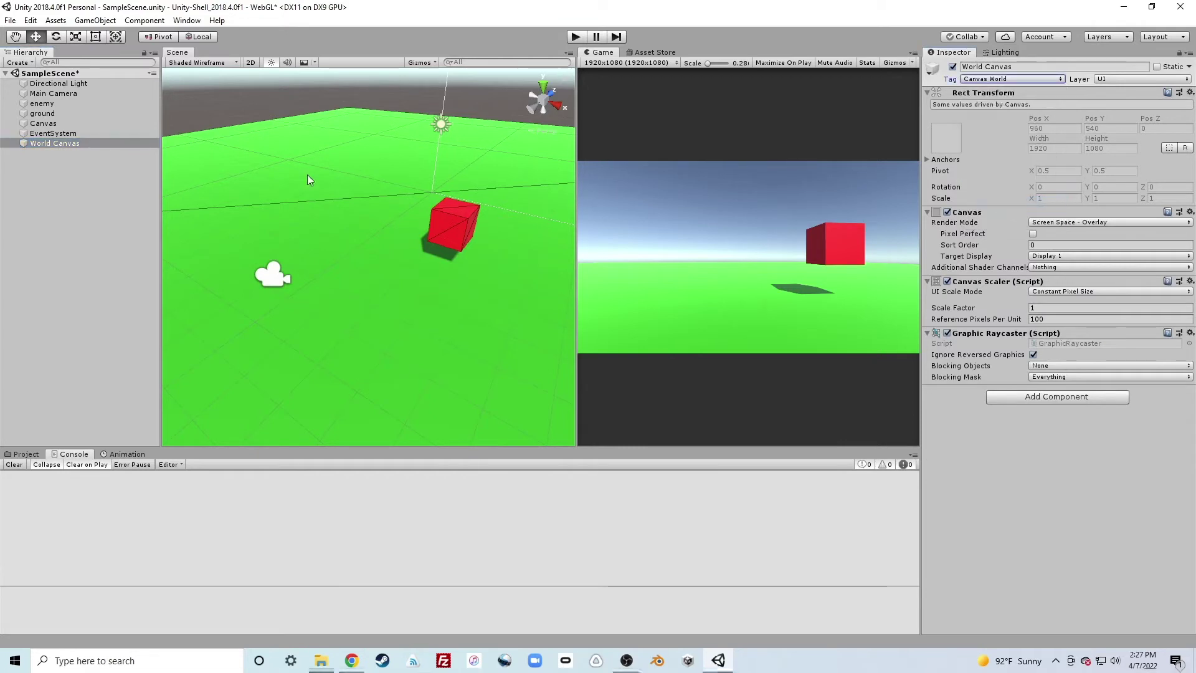
Step: Set World Canvas to render in Screen Space - Camera mode, with Main Camera as render camera and a plane distance of 5
left_click(36, 142)
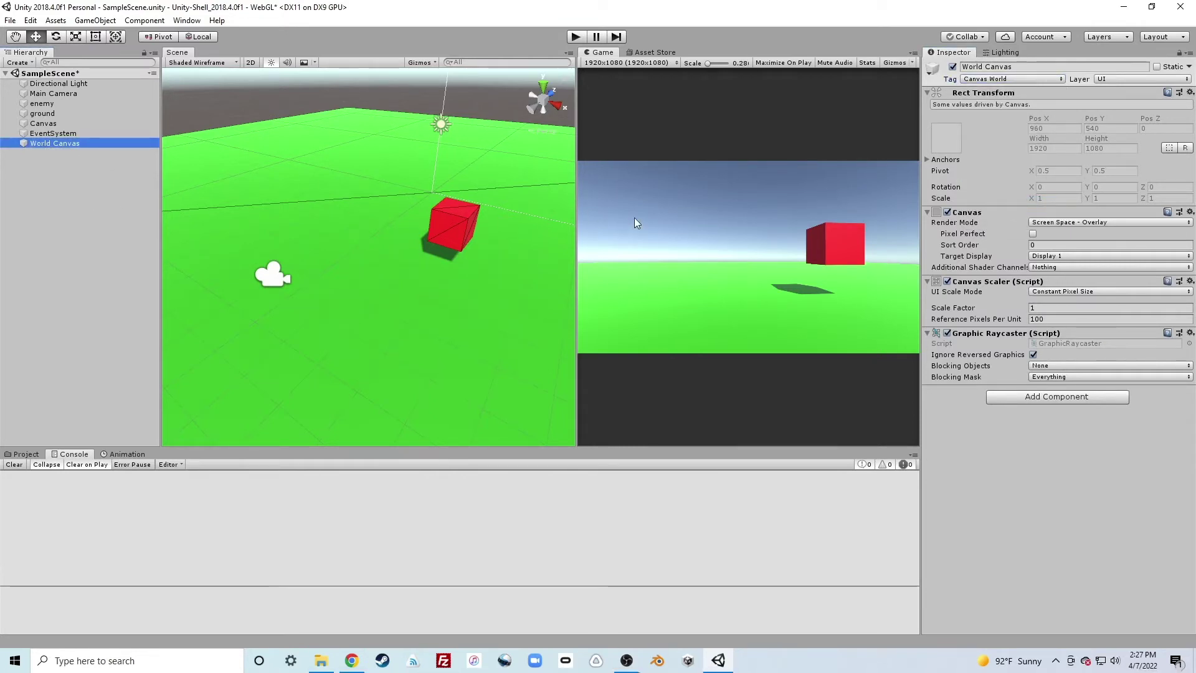
left_click(1052, 223)
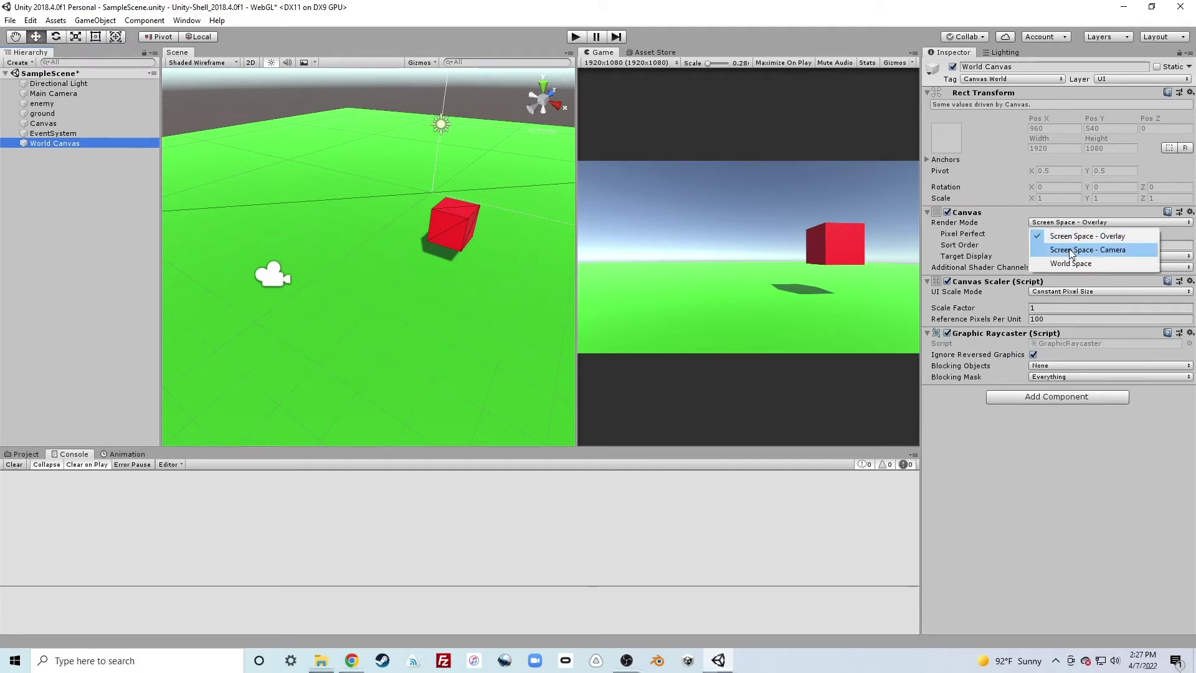
left_click(1069, 249)
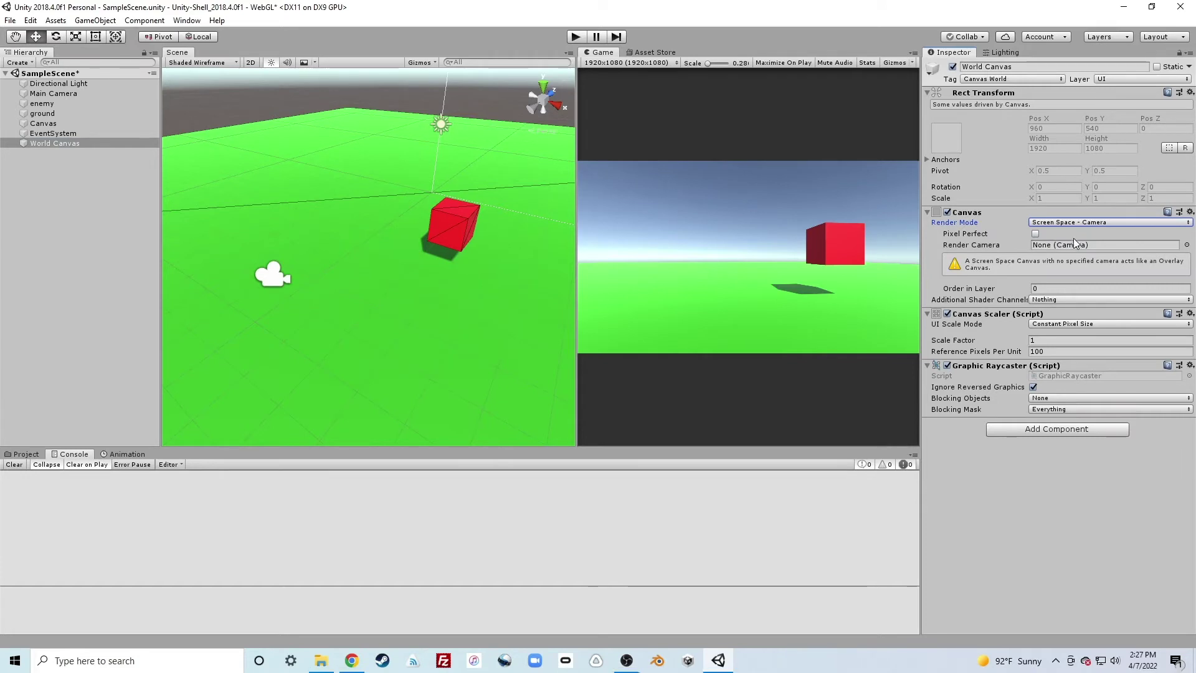
left_click(1072, 223)
left_click(1067, 248)
left_click_drag(75, 93, 1056, 246)
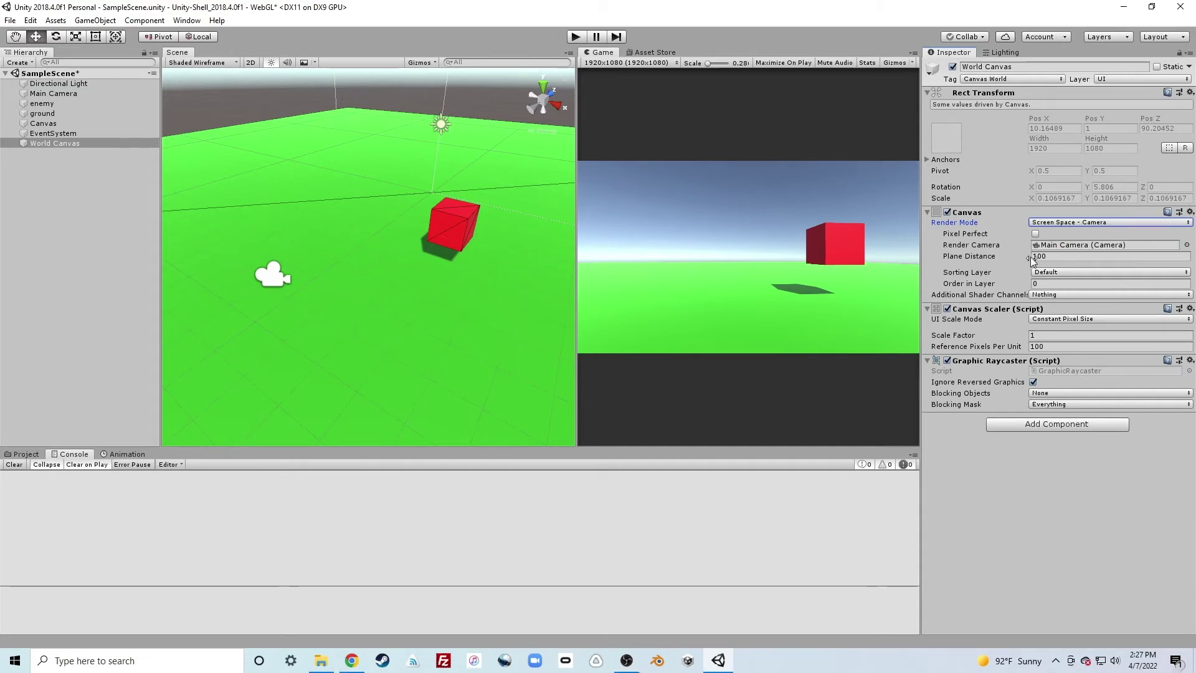
left_click(1008, 256)
type("5")
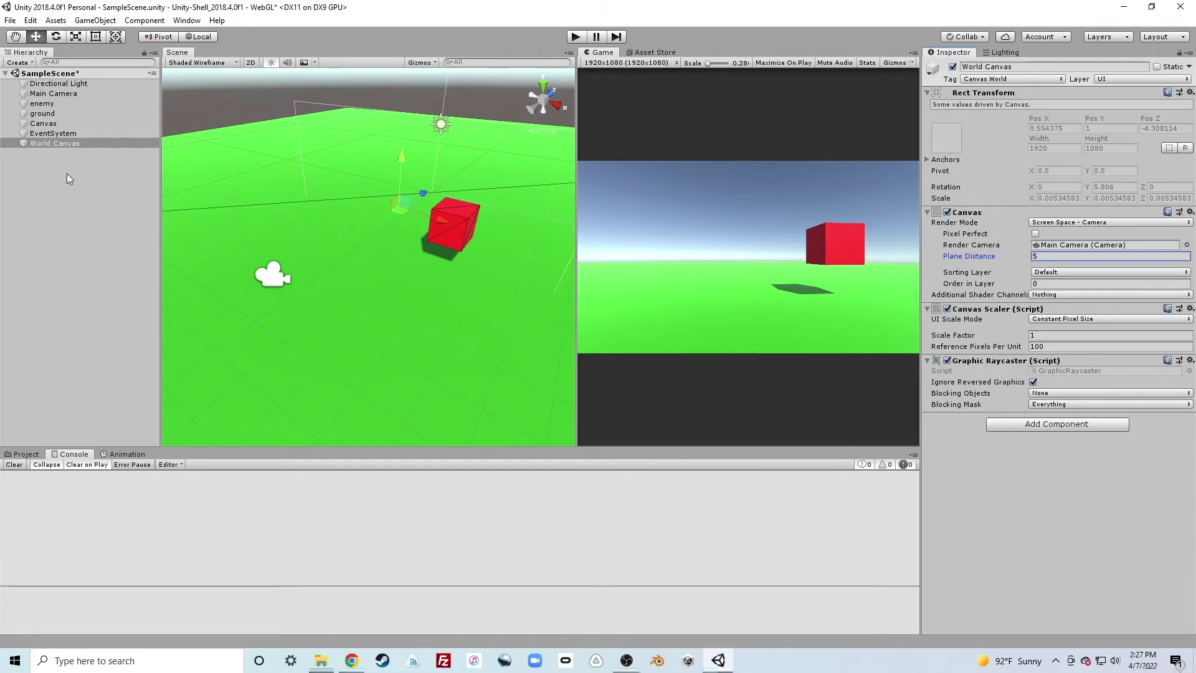
Step: Add a UI image as a child of World Canvas and set its color to black (000000)
right_click(34, 141)
left_click(20, 147)
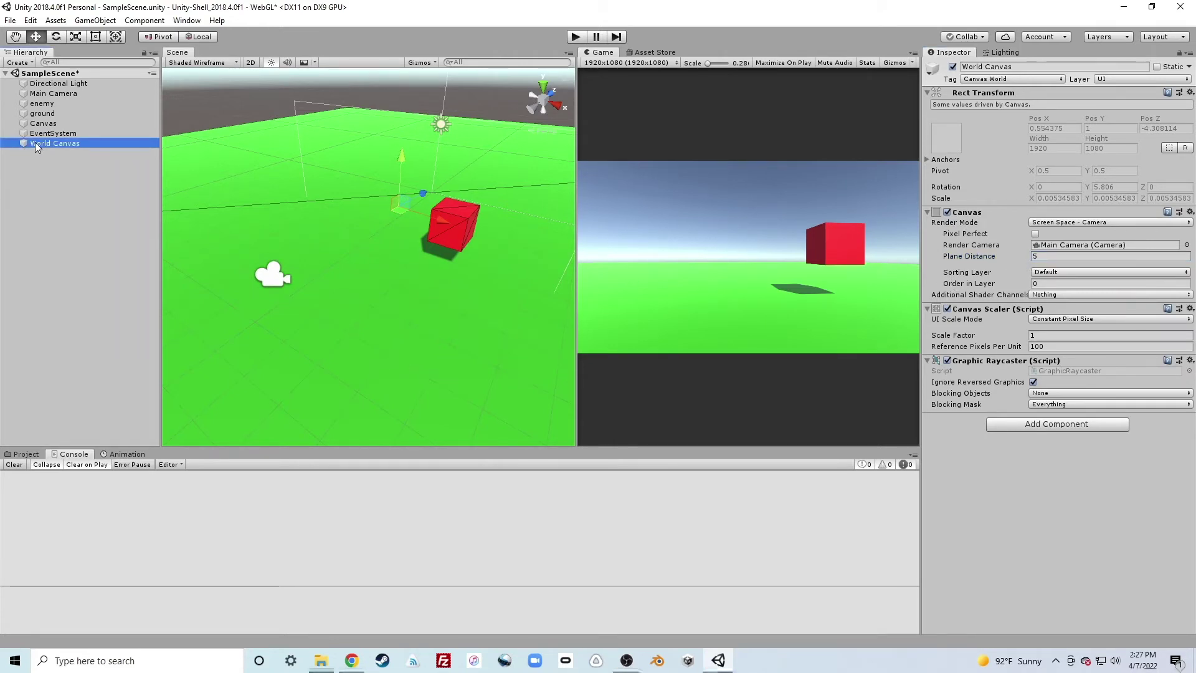
right_click(35, 145)
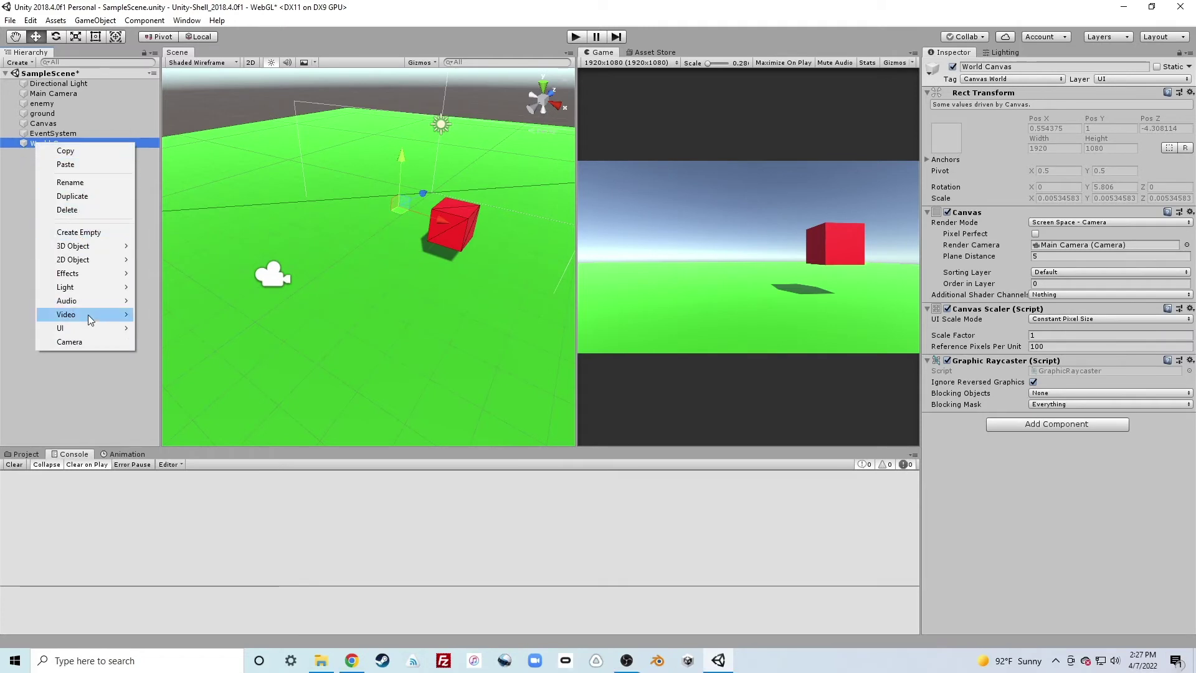
mouse_move(89, 328)
left_click(177, 356)
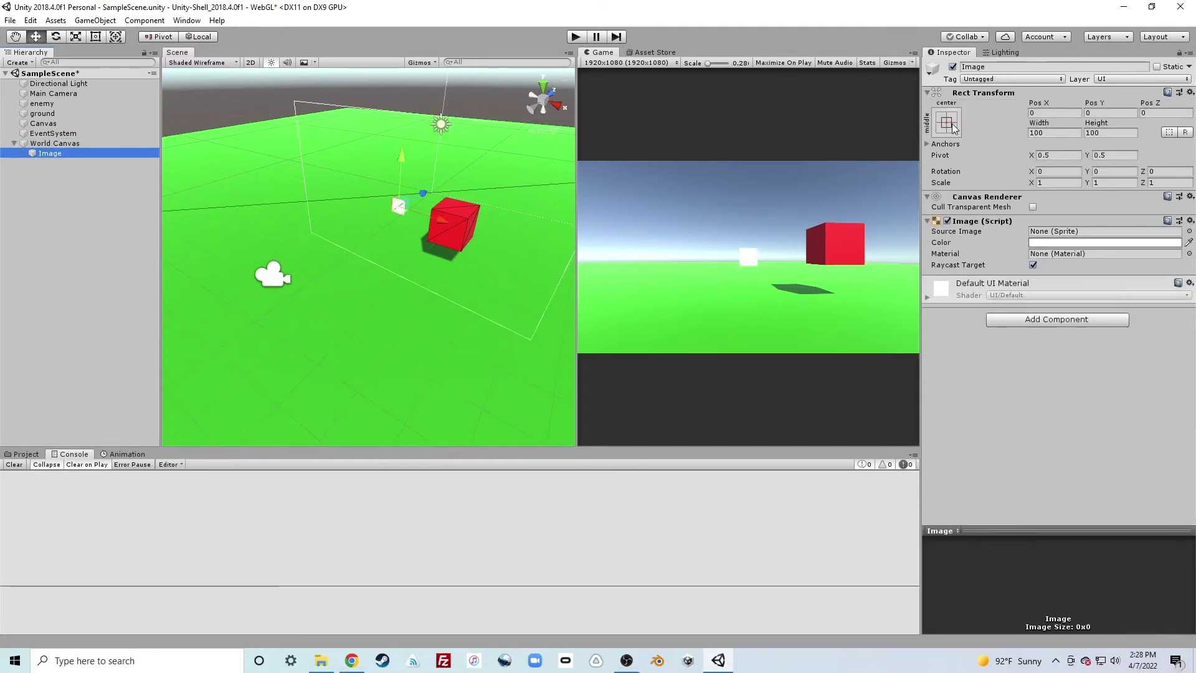
left_click(1105, 242)
left_click_drag(1093, 417, 1081, 412)
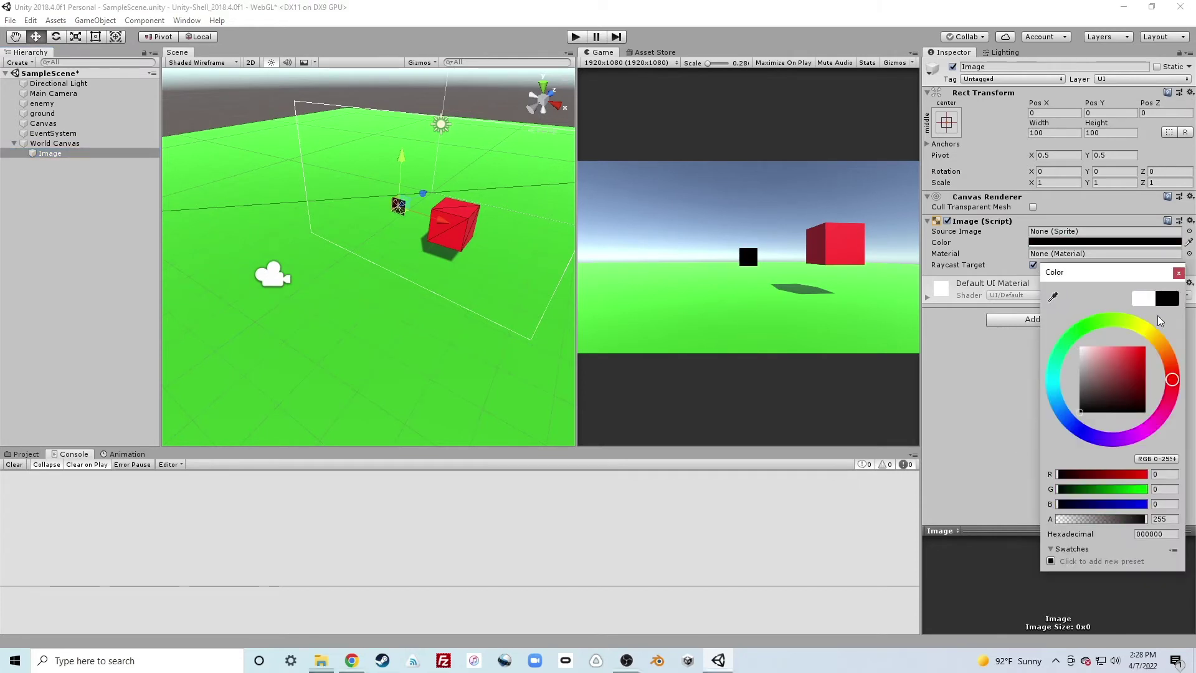
left_click(1179, 274)
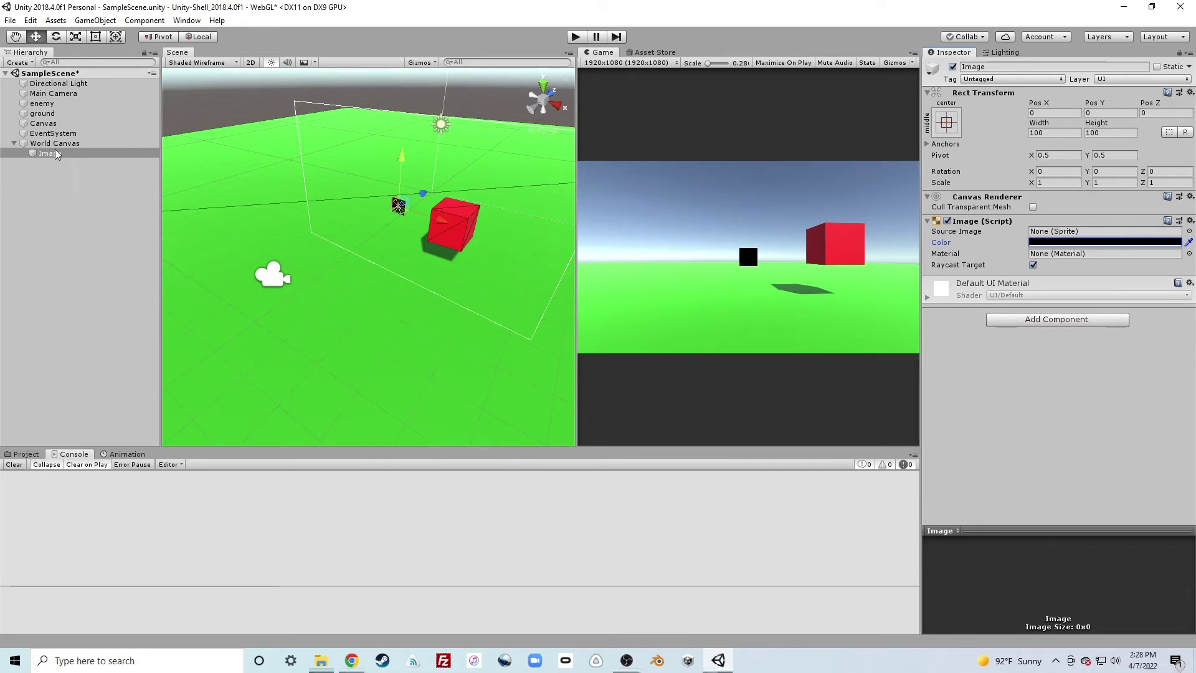
Step: Stretch the black image in both directions to fill the whole World Canvas, applying the anchor preset's position too
left_click(948, 124)
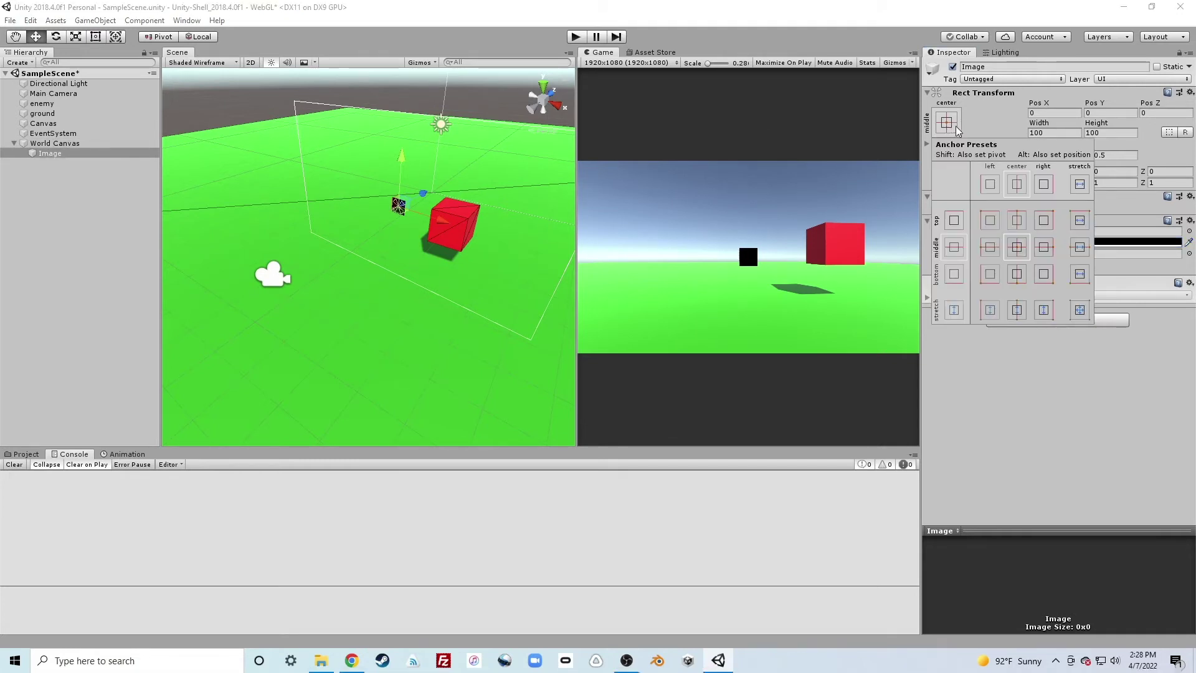
key("alt")
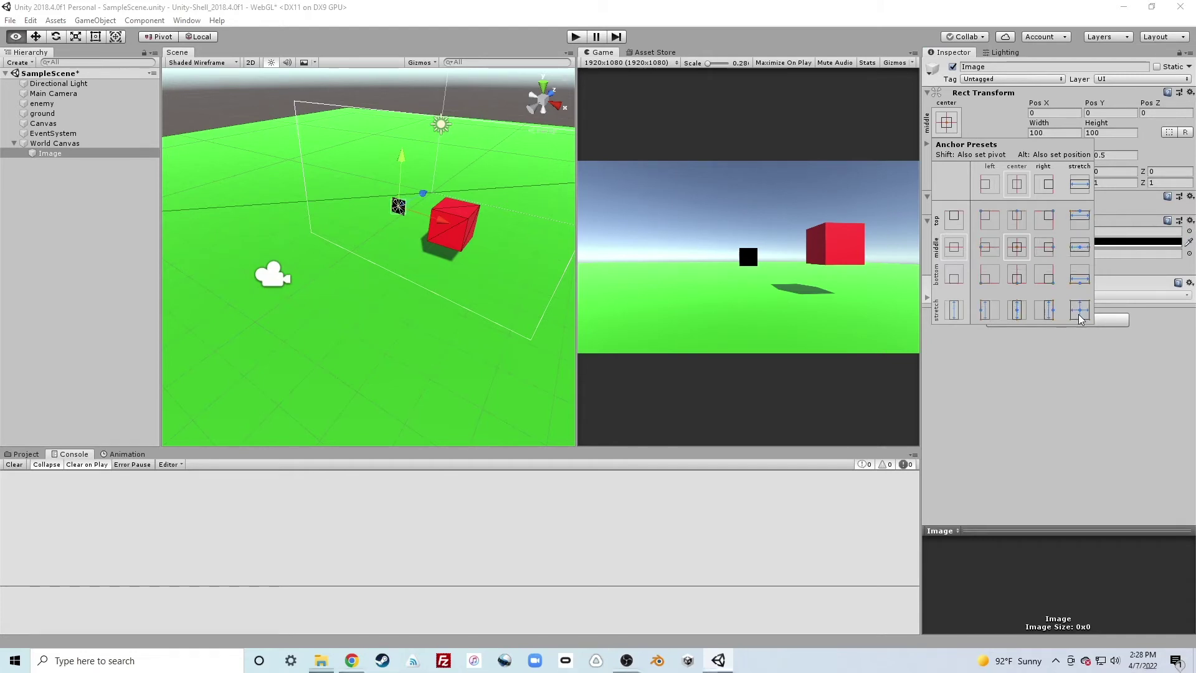
left_click(1081, 311, "alt")
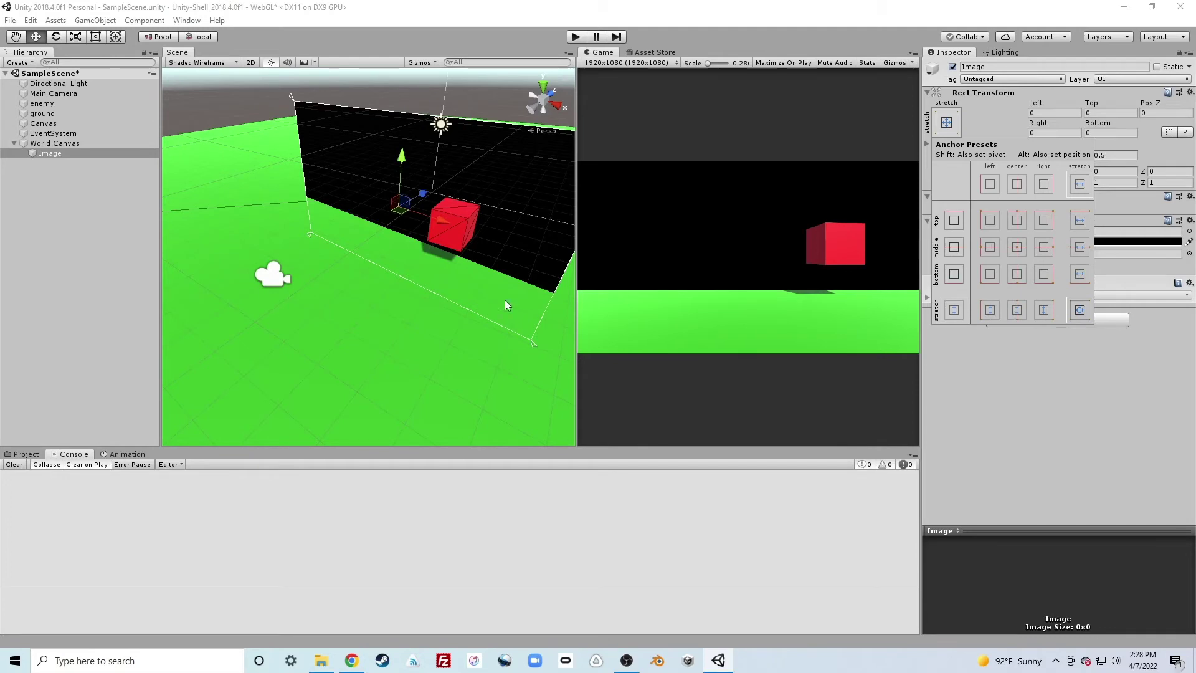
left_click(371, 217, "alt")
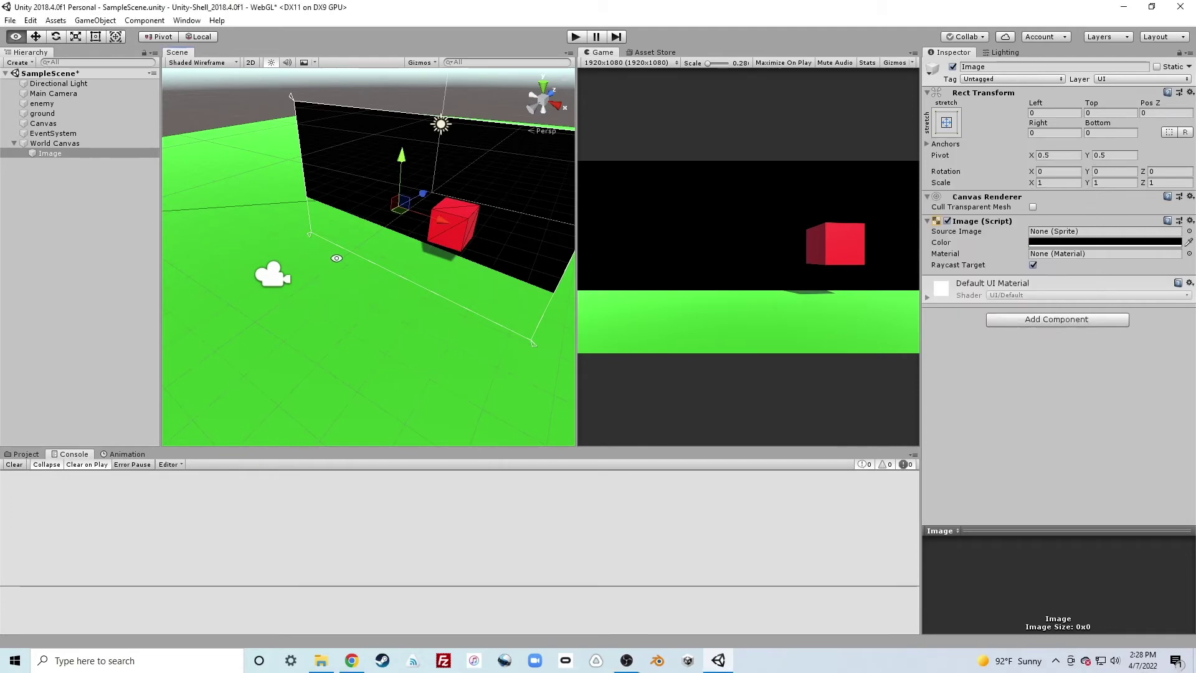
left_click_drag(336, 258, 413, 90, "alt")
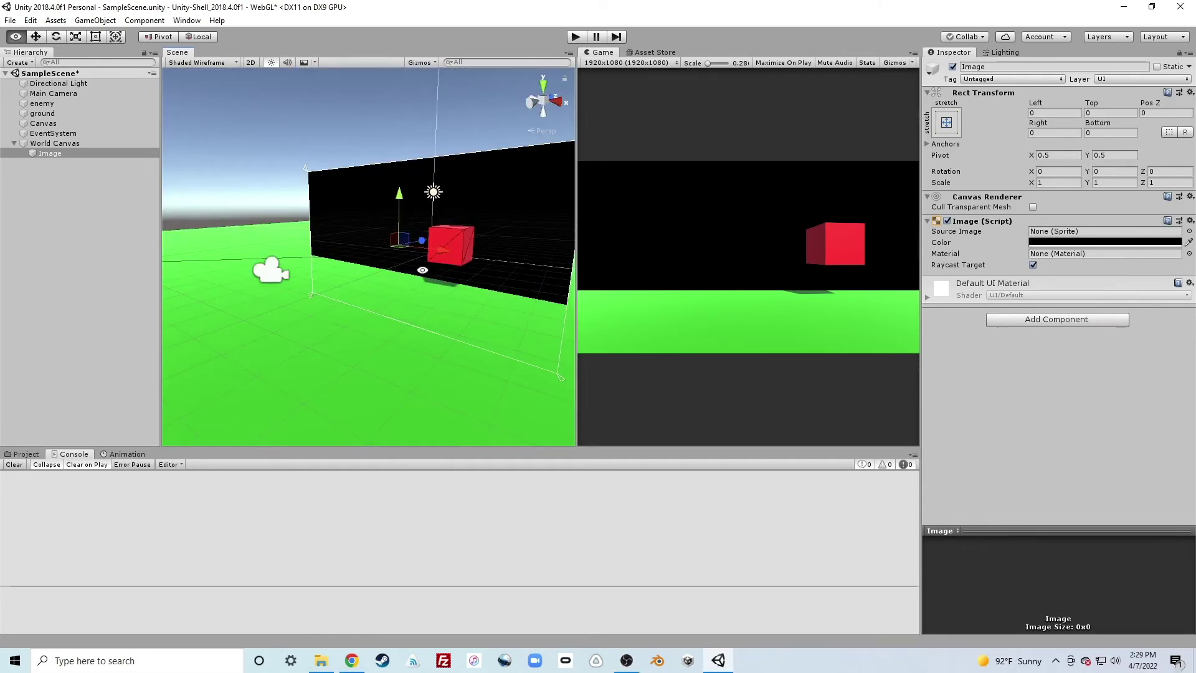
left_click_drag(437, 281, 420, 271, "alt")
Step: Set the plane distance of World Canvas to 0.4 so it sits close to Main Camera
left_click(42, 144)
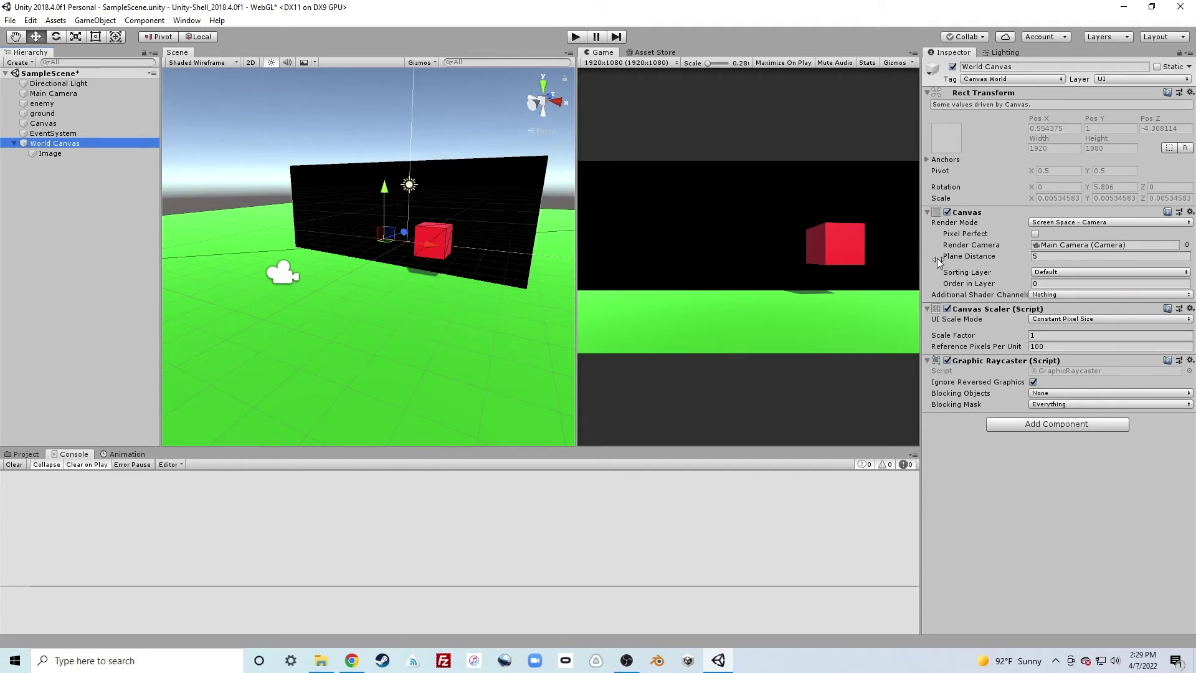
left_click_drag(1034, 259, 940, 274)
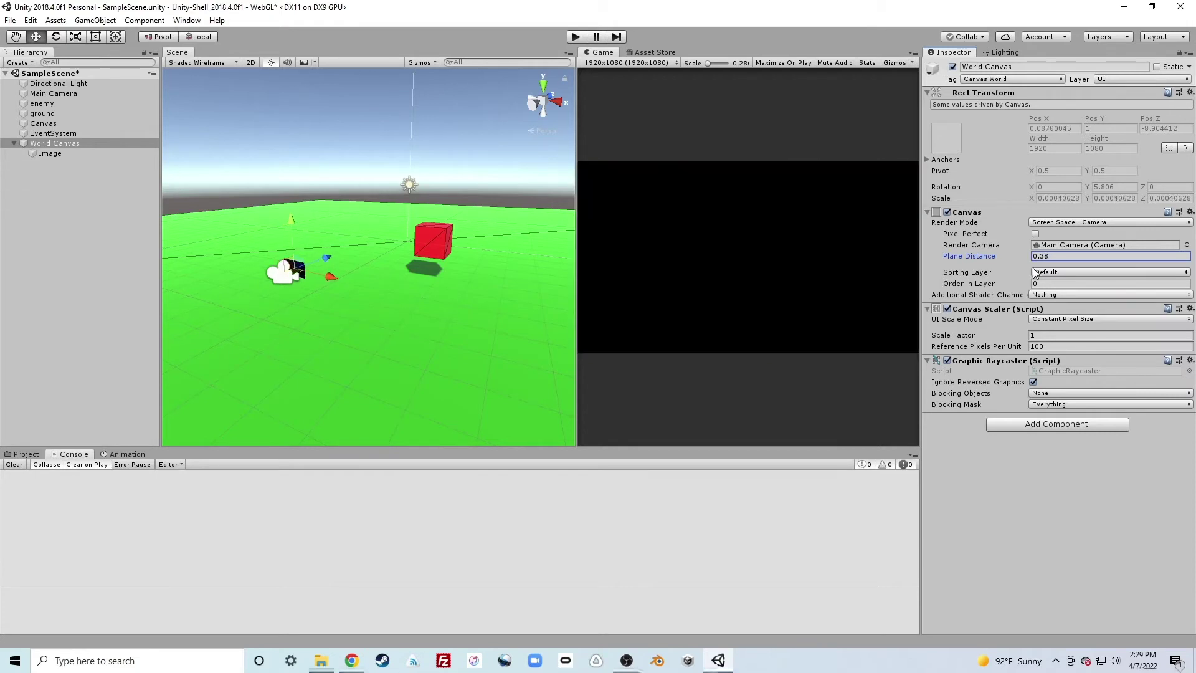
left_click(1053, 256)
type("0.4")
scroll(274, 295, "up", 7)
middle_click_drag(274, 297, 498, 232)
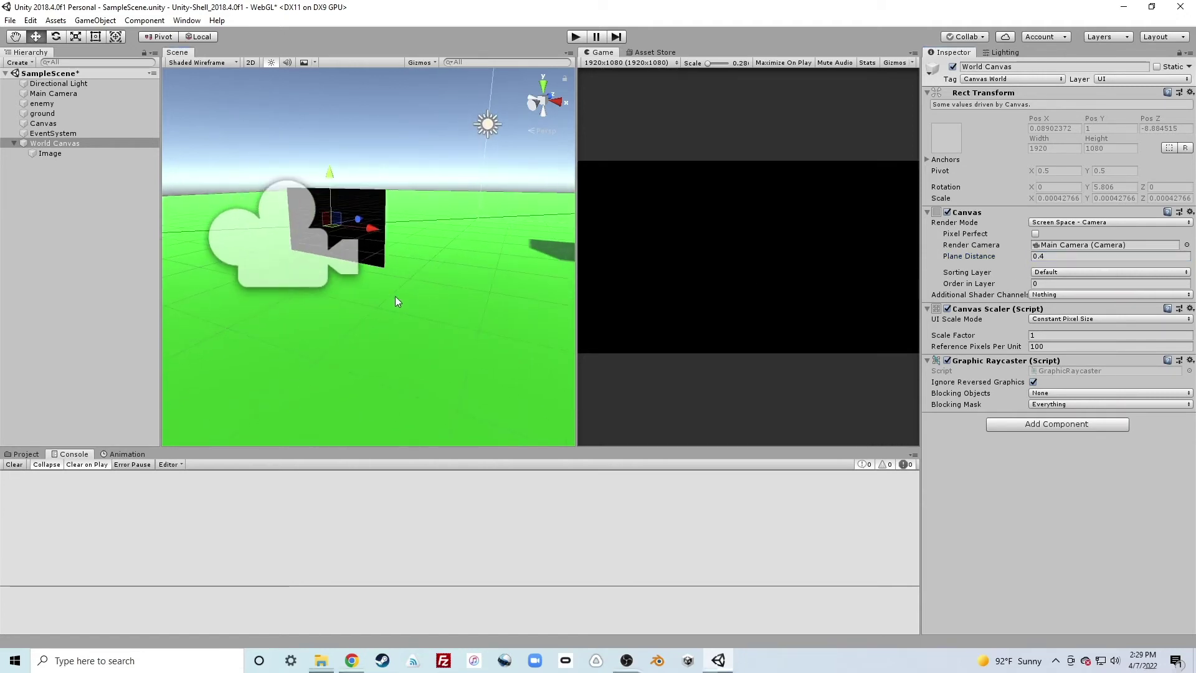
left_click_drag(395, 298, 421, 264, "alt")
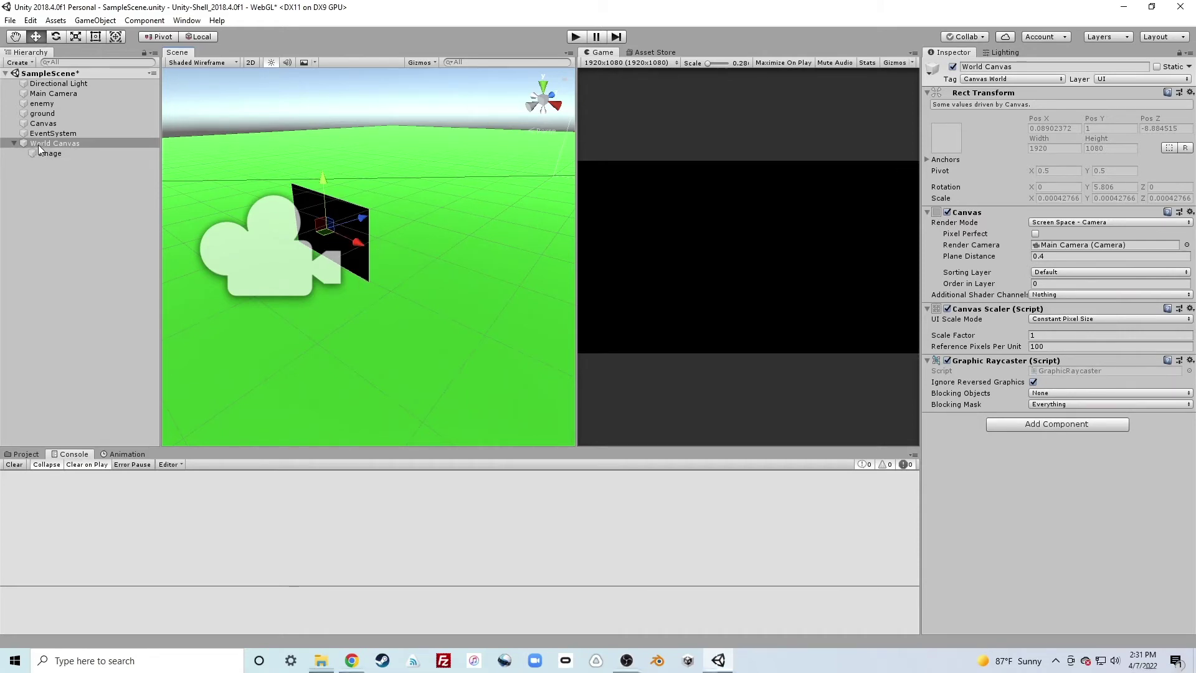
Step: Change the render mode of World Canvas to World Space
left_click(93, 143)
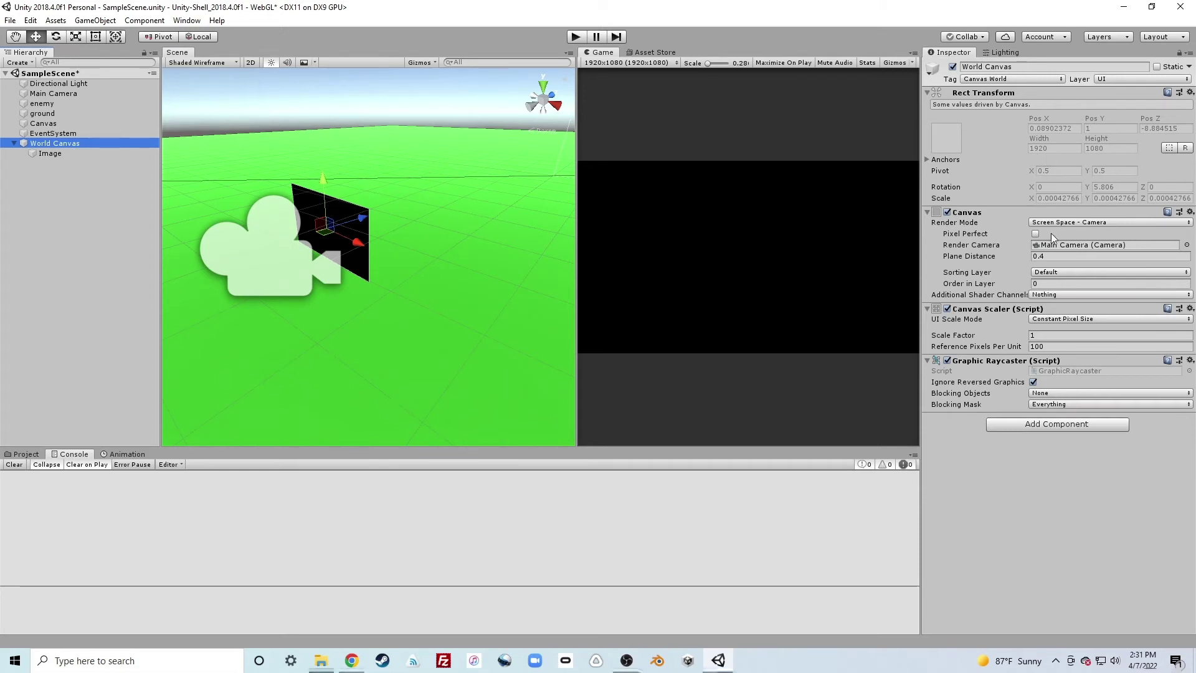
left_click(1076, 223)
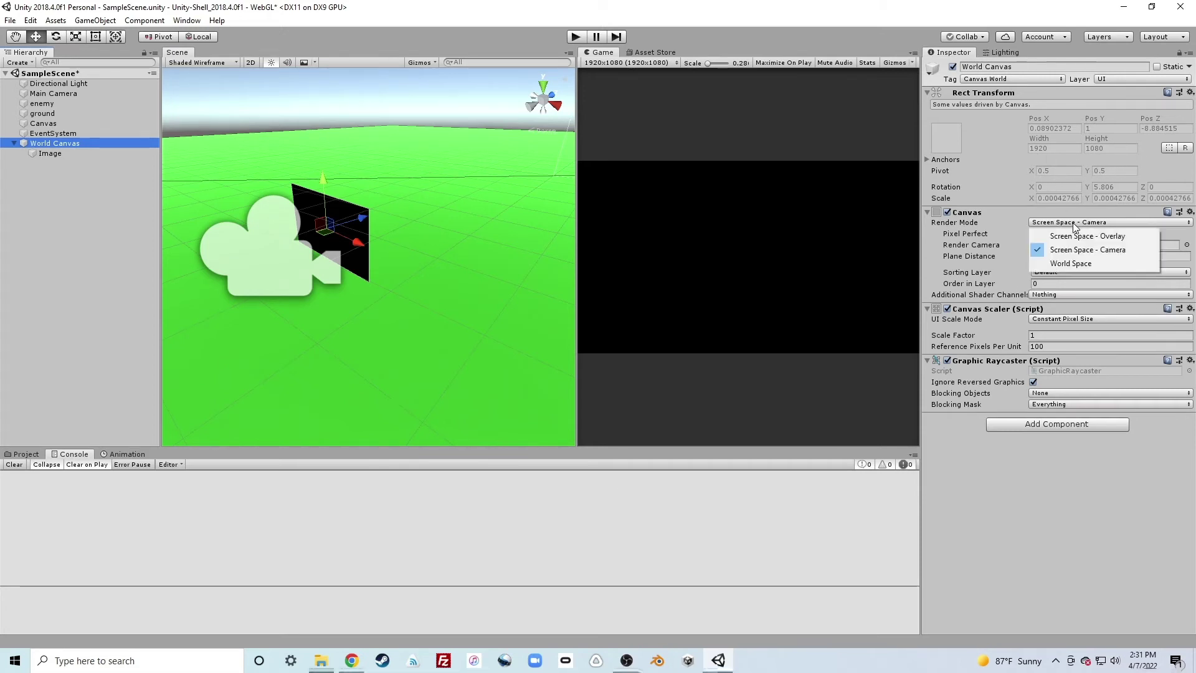
left_click(1065, 264)
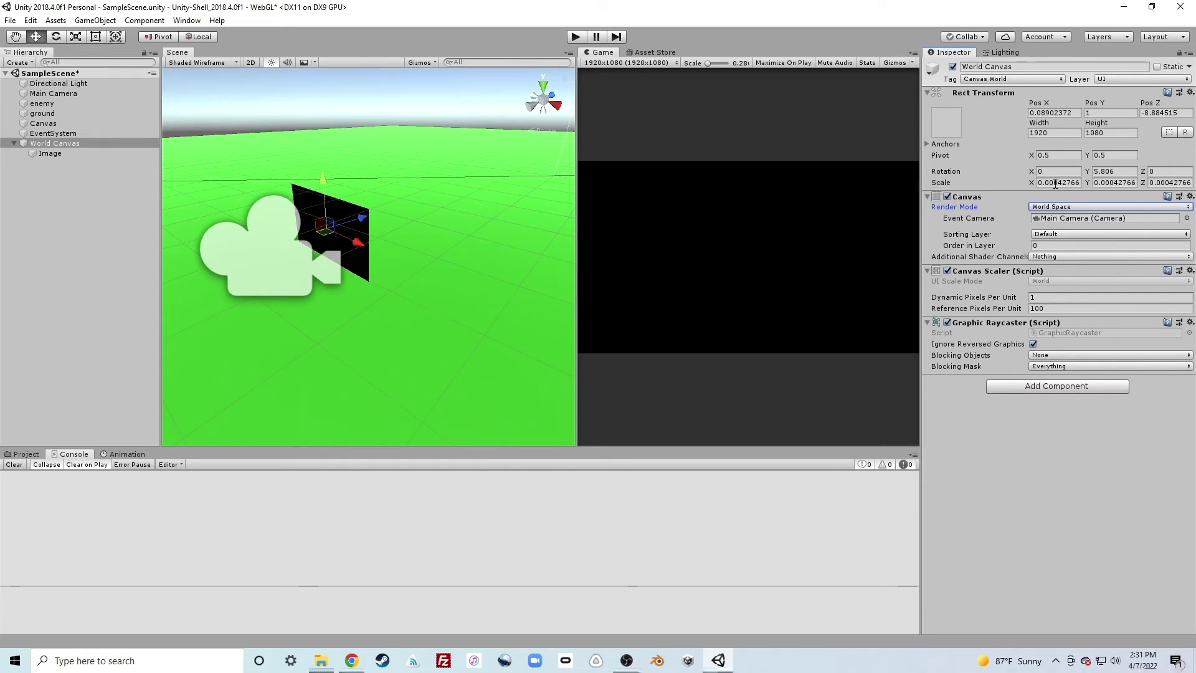
Step: Try moving World Canvas away from the camera to about Z -7.72 and turning Main Camera, and undo the camera rotation
left_click_drag(356, 219, 472, 208)
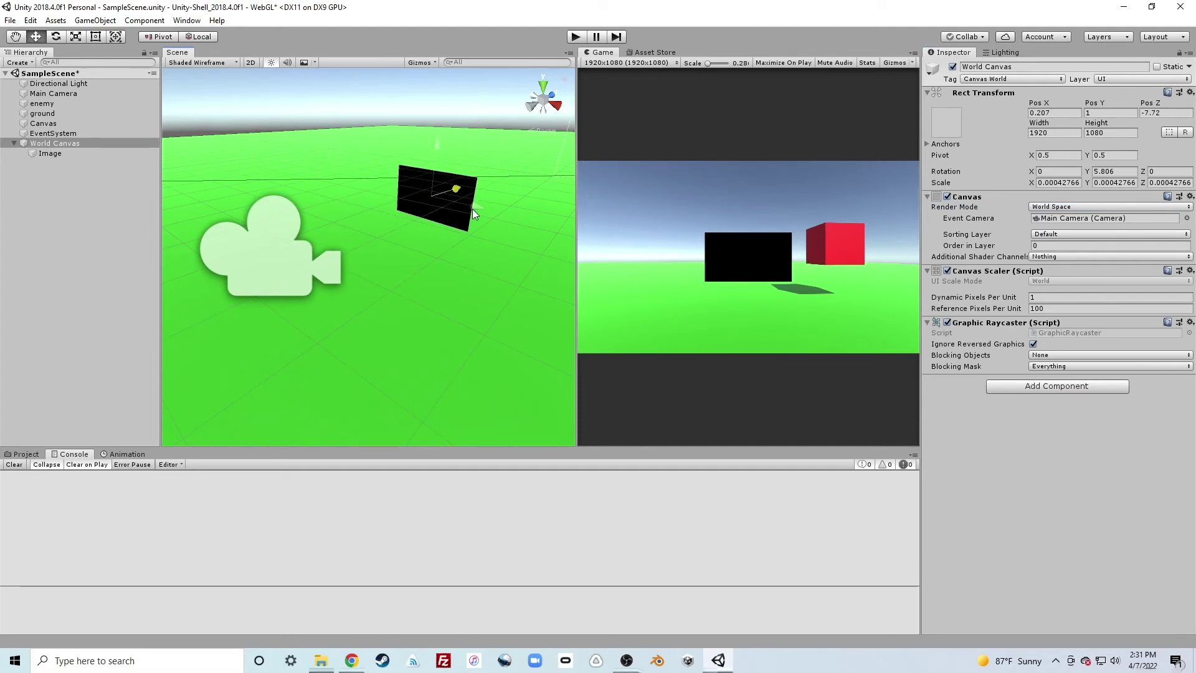
left_click(25, 93)
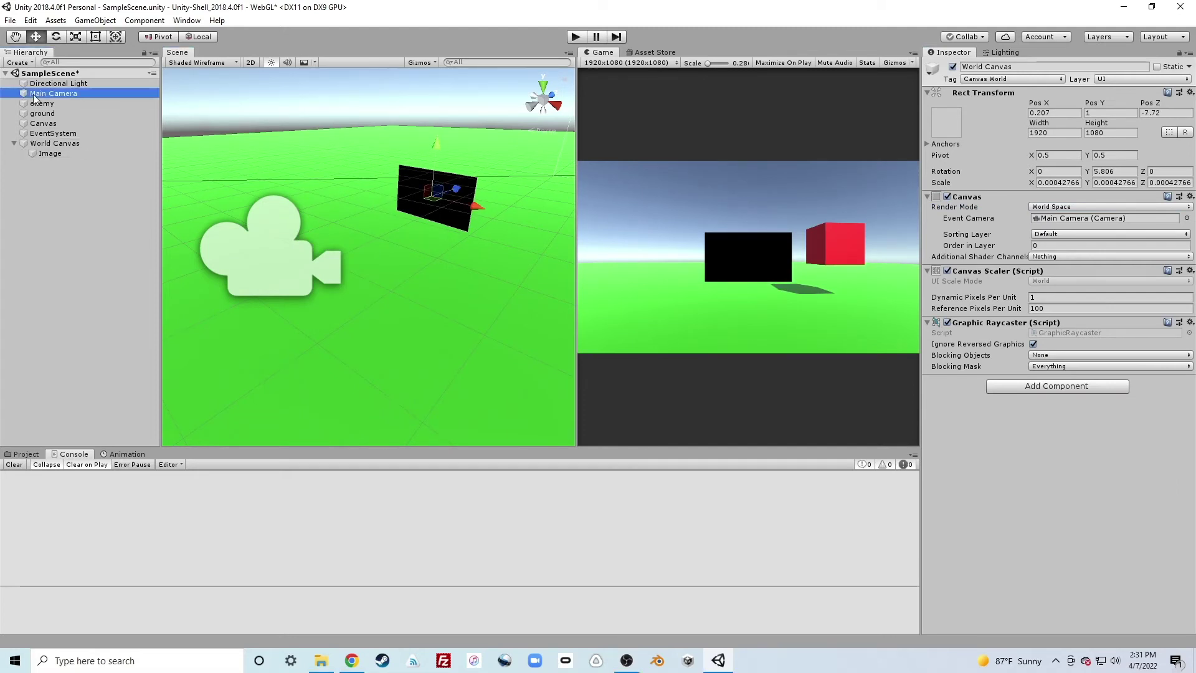
key("e")
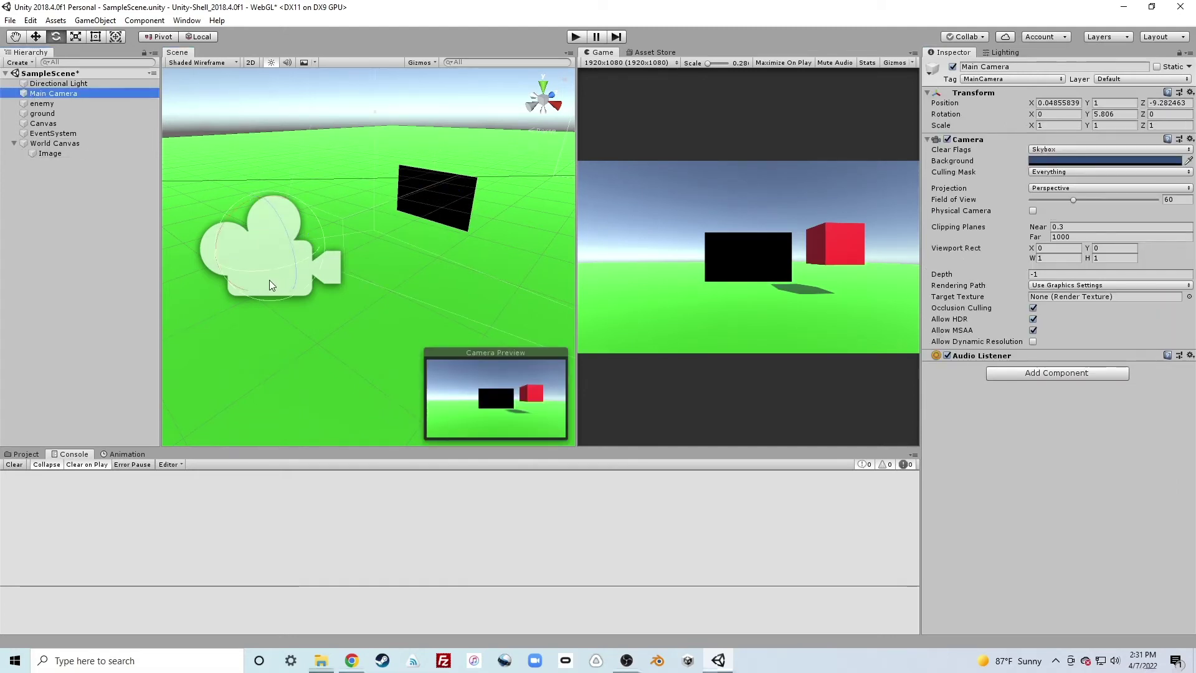
left_click_drag(269, 279, 342, 274)
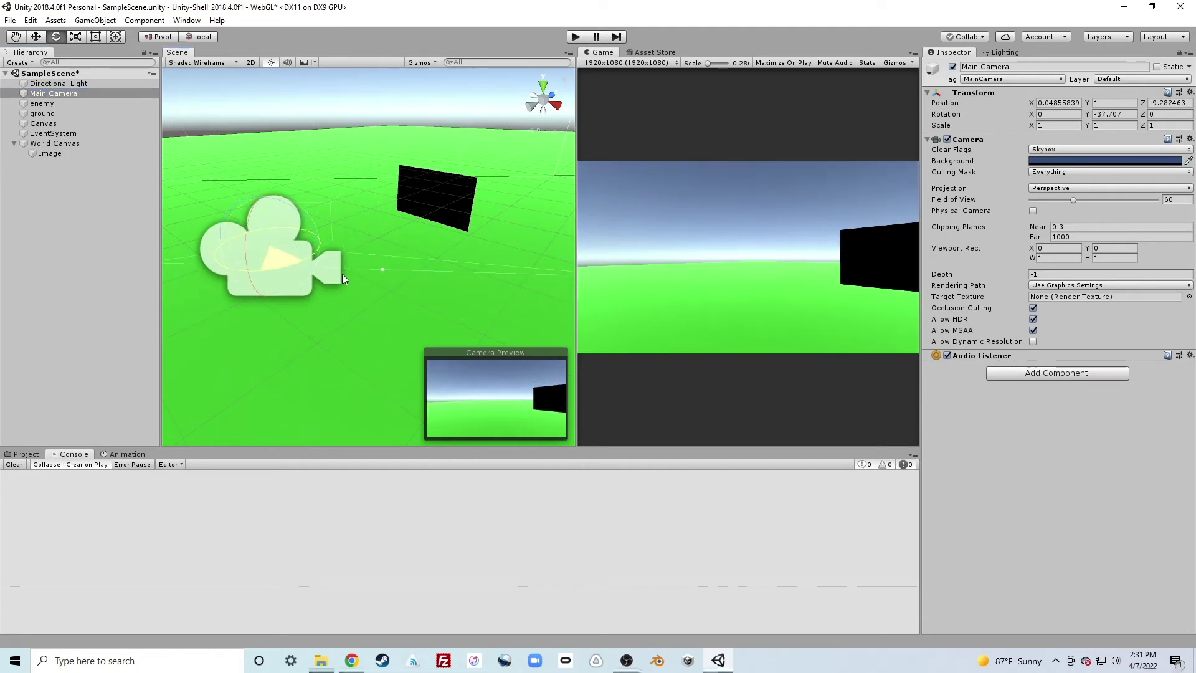
key("ctrl+z")
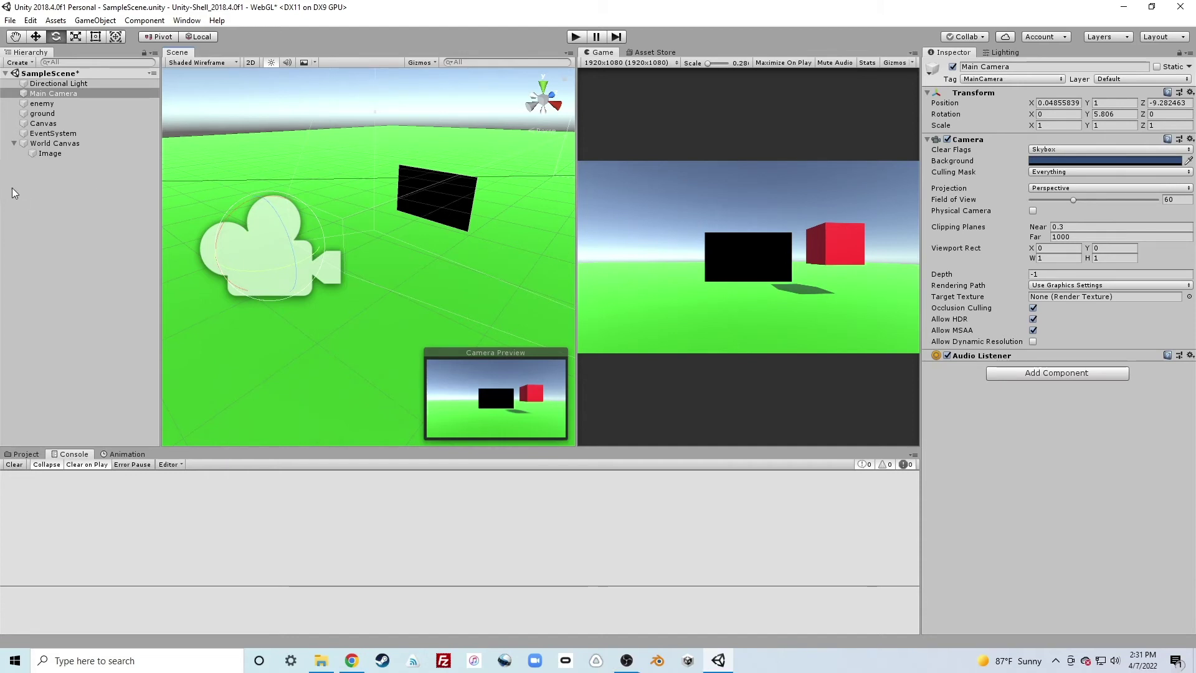
Step: Undo the World Canvas move and switch back to the Move tool
left_click(59, 144)
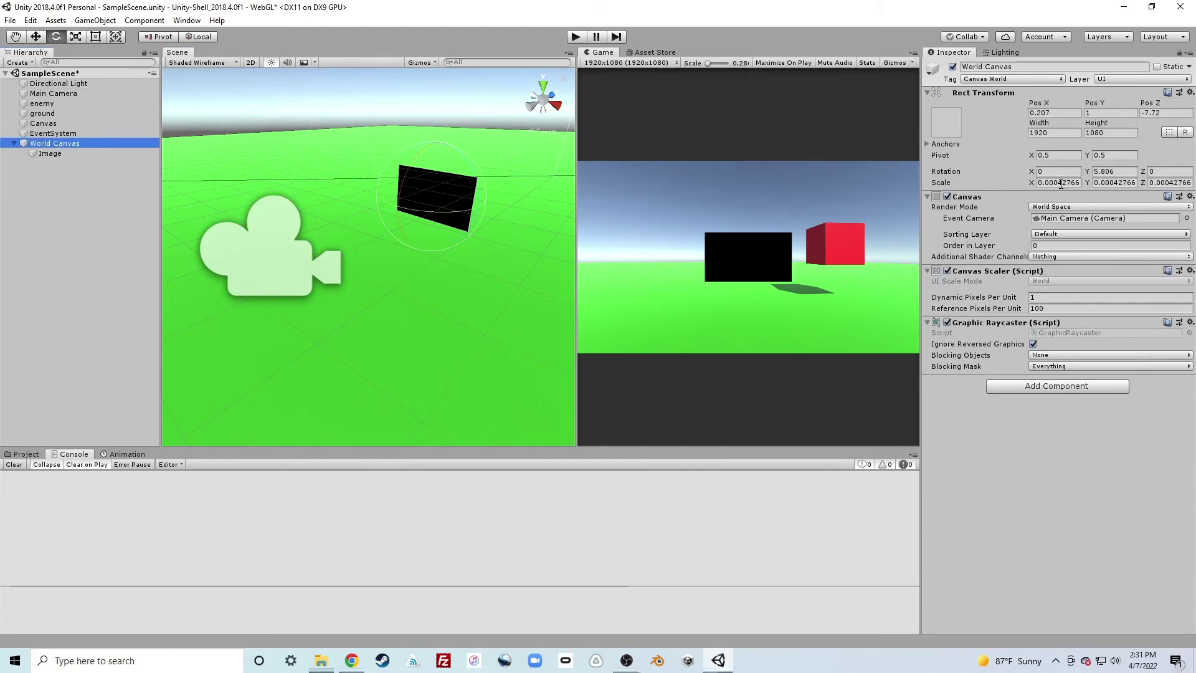
key("ctrl+z")
key("ctrl+y")
key("ctrl+y")
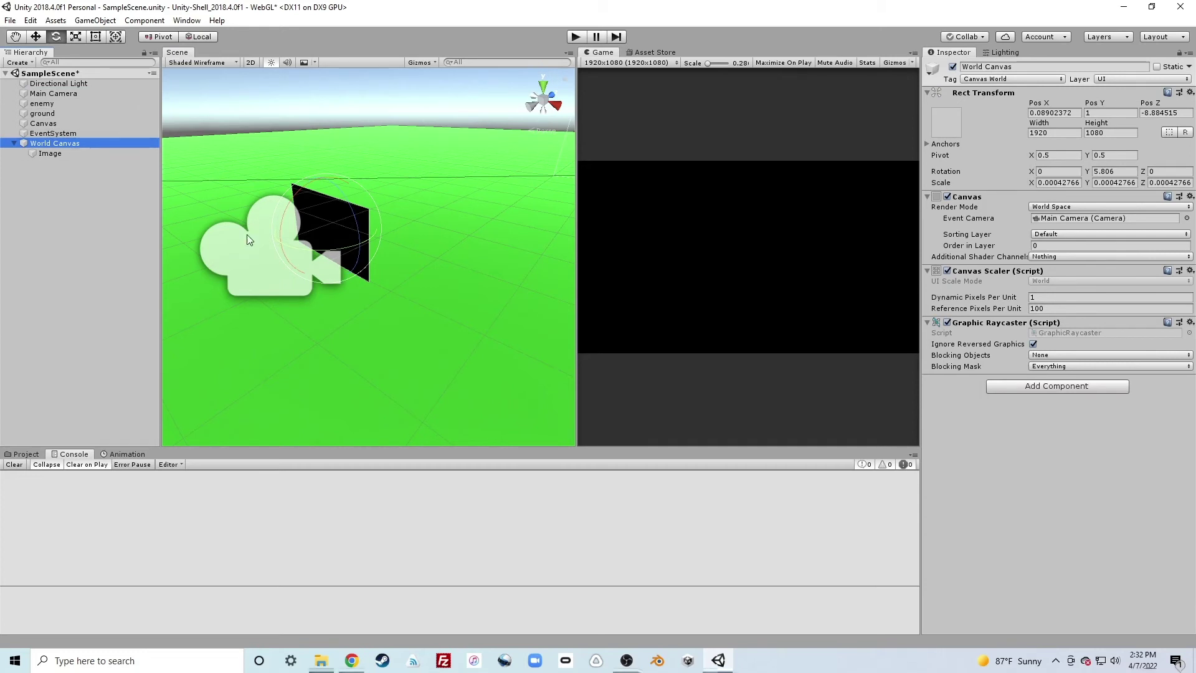
key("w")
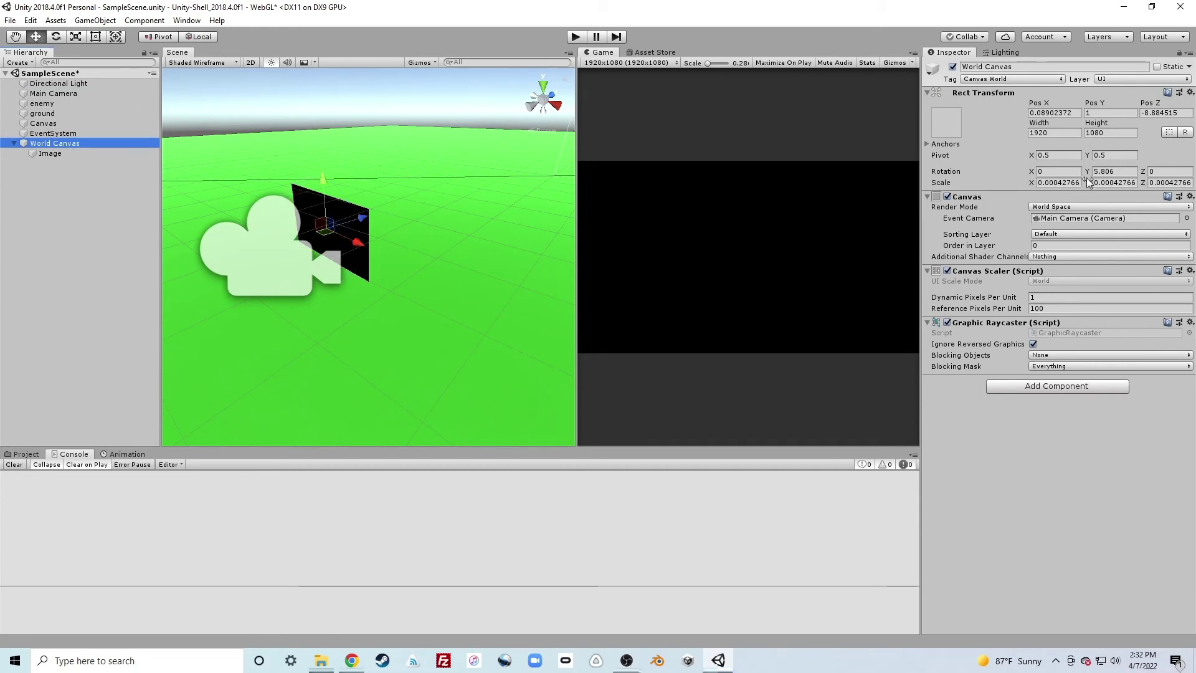
Step: Set the X and Y scale of World Canvas to 0.0002
left_click(1062, 182)
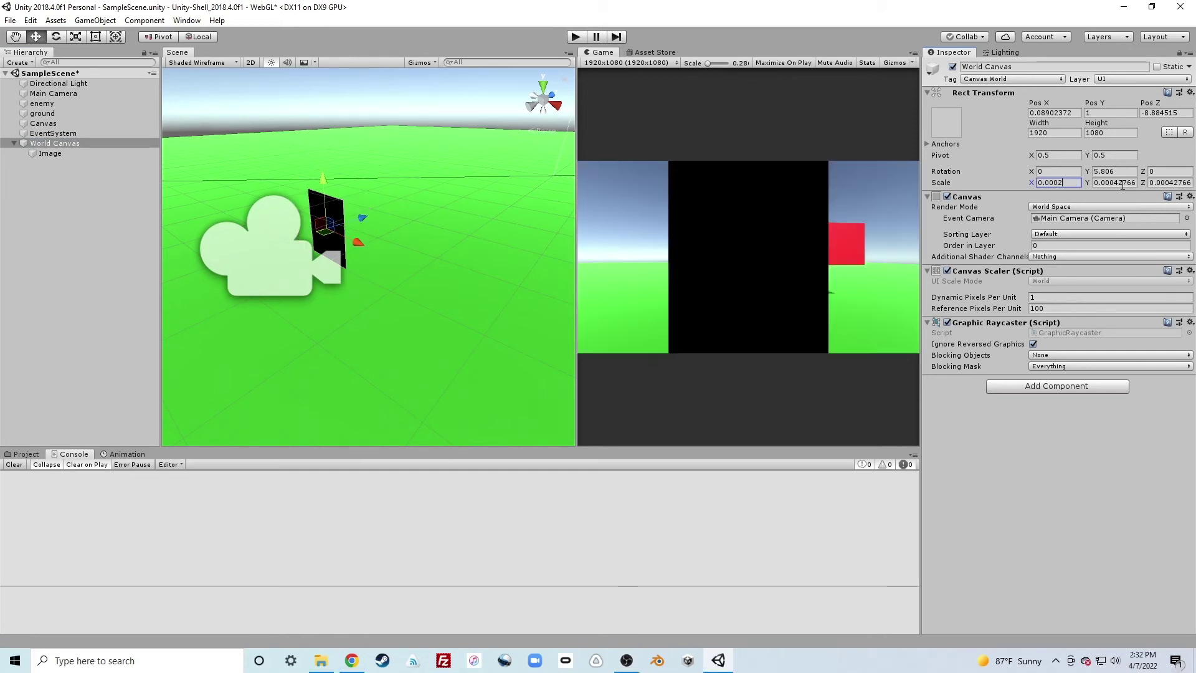
key("Tab")
key("Tab")
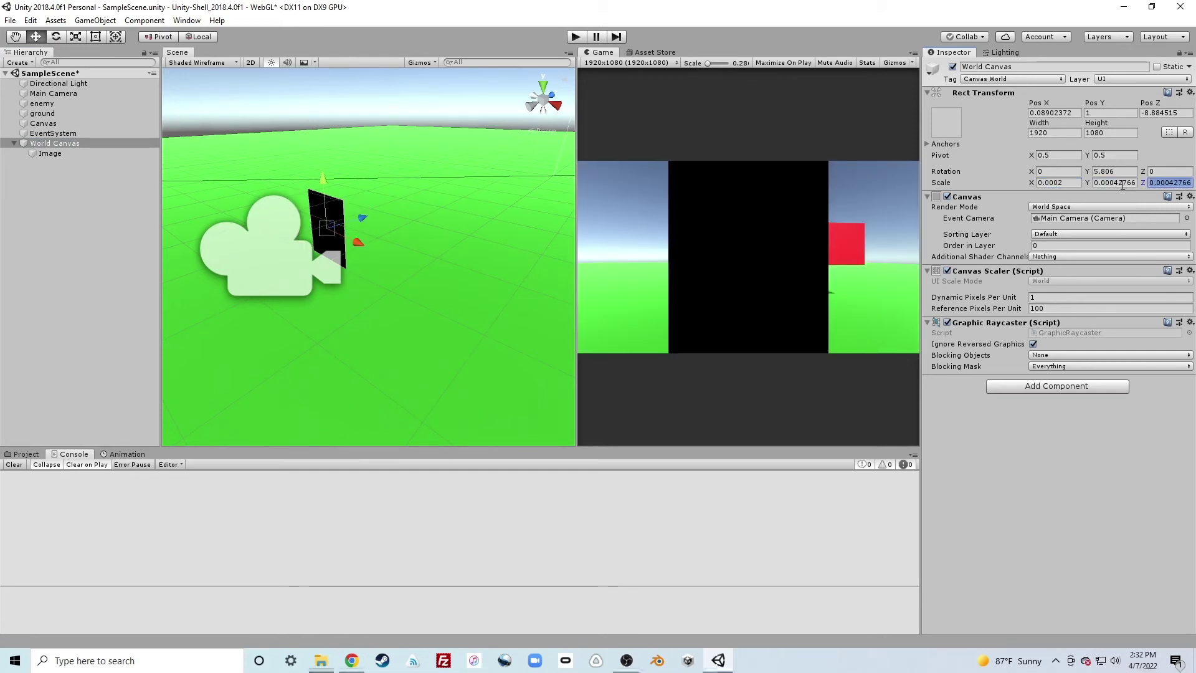
left_click(1122, 183)
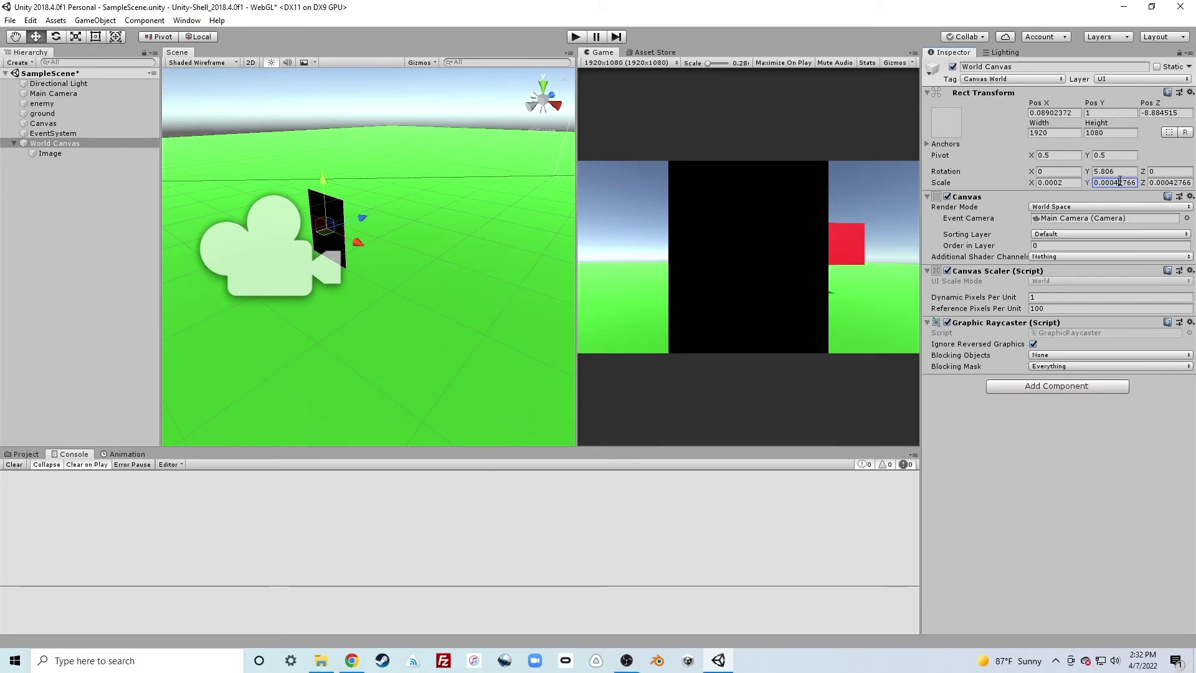
left_click_drag(1115, 184, 1172, 186)
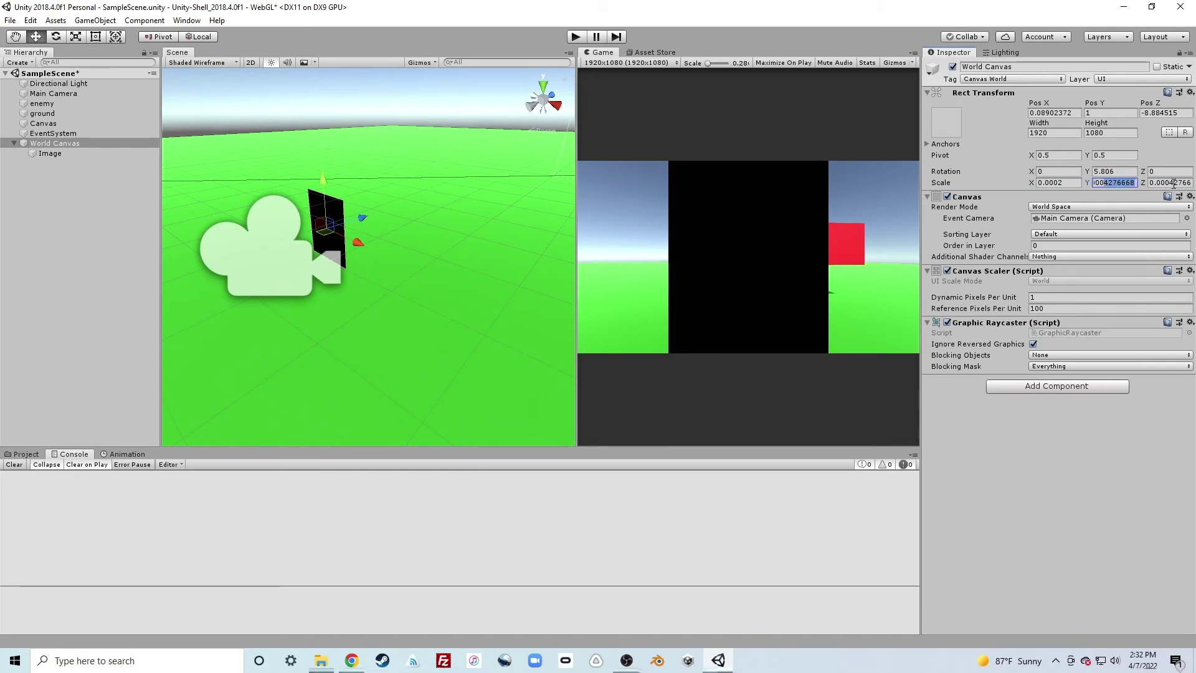
type("2")
key("Return")
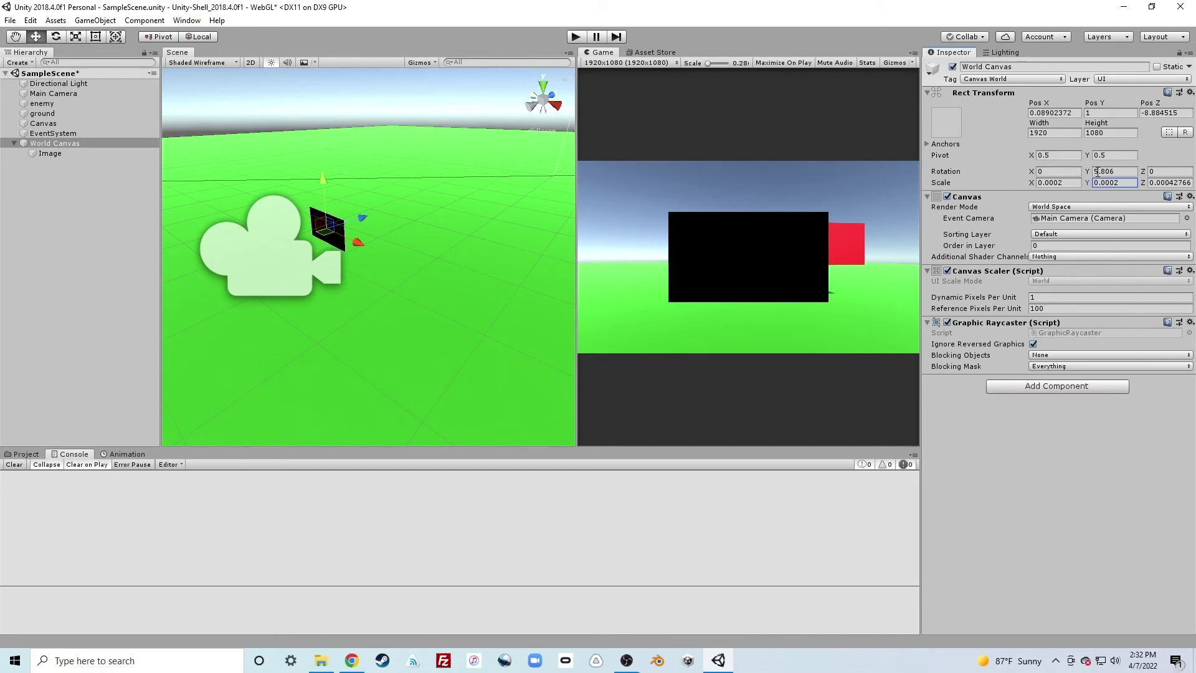
Step: Set the X and Y scale of World Canvas to 0.00015
left_click_drag(1058, 183, 1074, 189)
type("15")
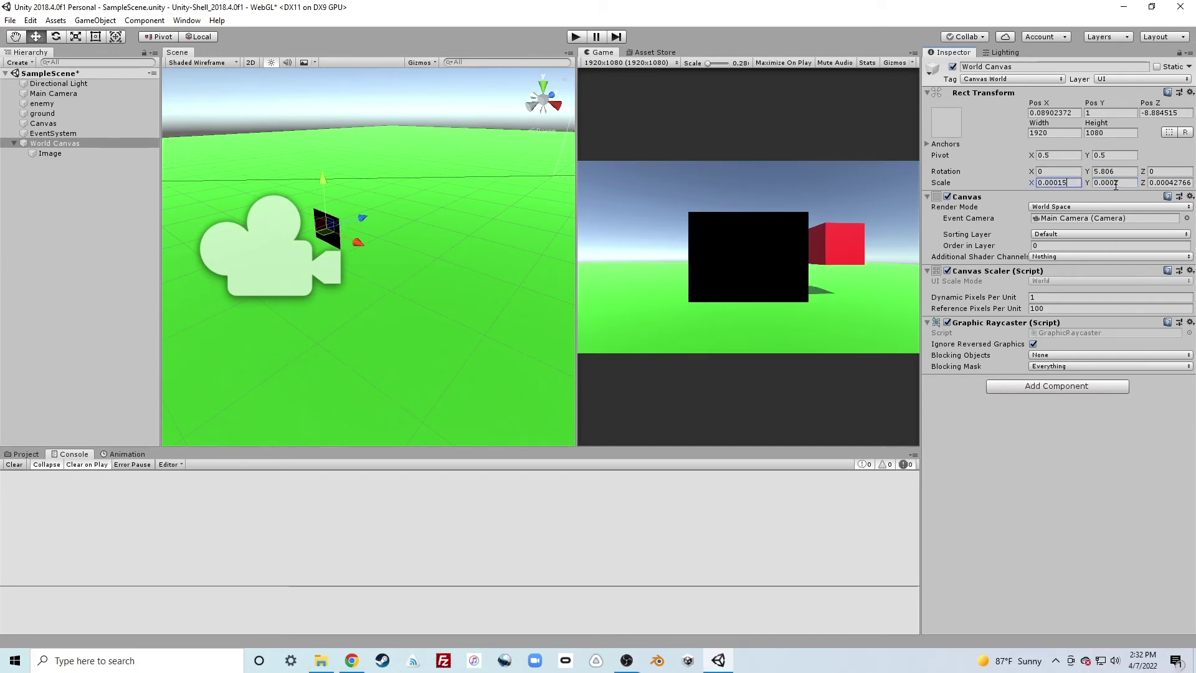
type("15")
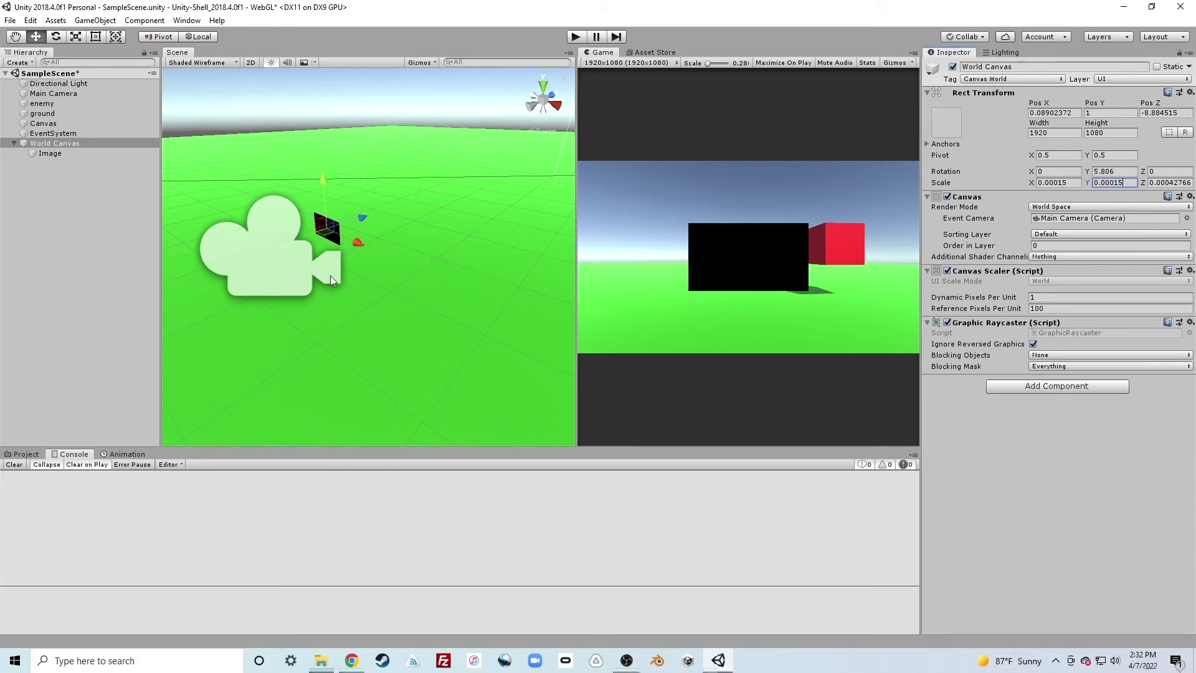
Step: Move World Canvas into the lower-left part of the camera's view, to about X -0.133 and Y 0.886
left_click_drag(330, 276, 380, 264, "alt")
scroll(375, 262, "up", 3)
scroll(375, 263, "down", 2)
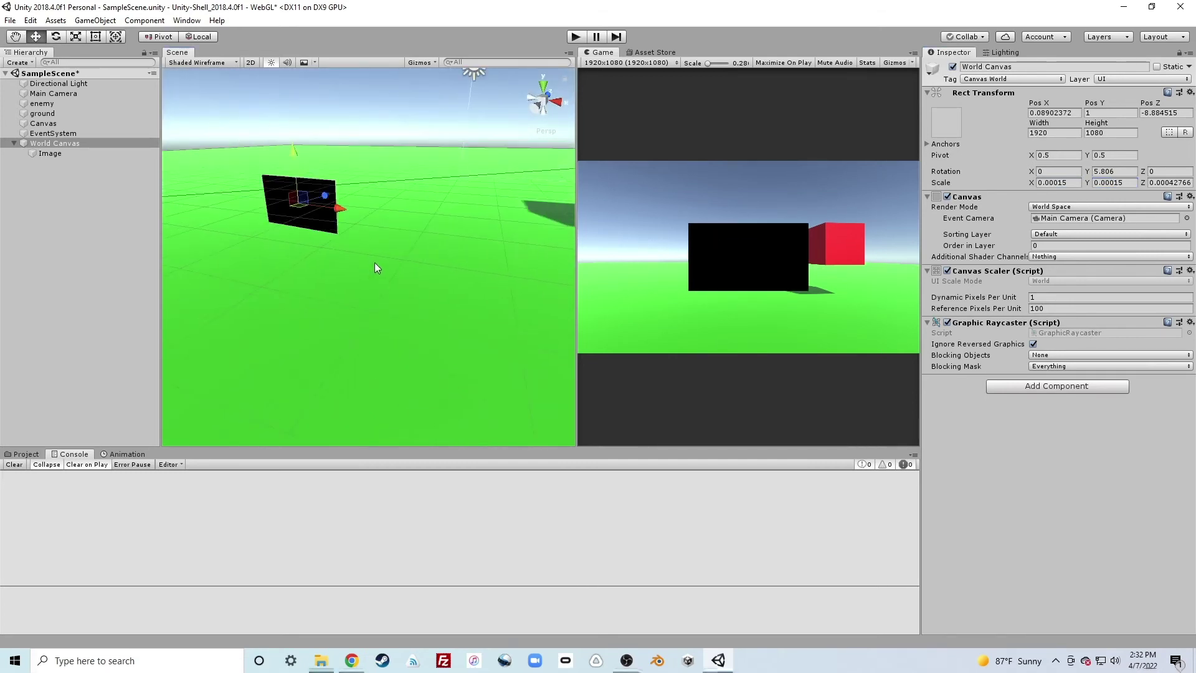
middle_click_drag(375, 263, 414, 280)
scroll(420, 281, "down", 2)
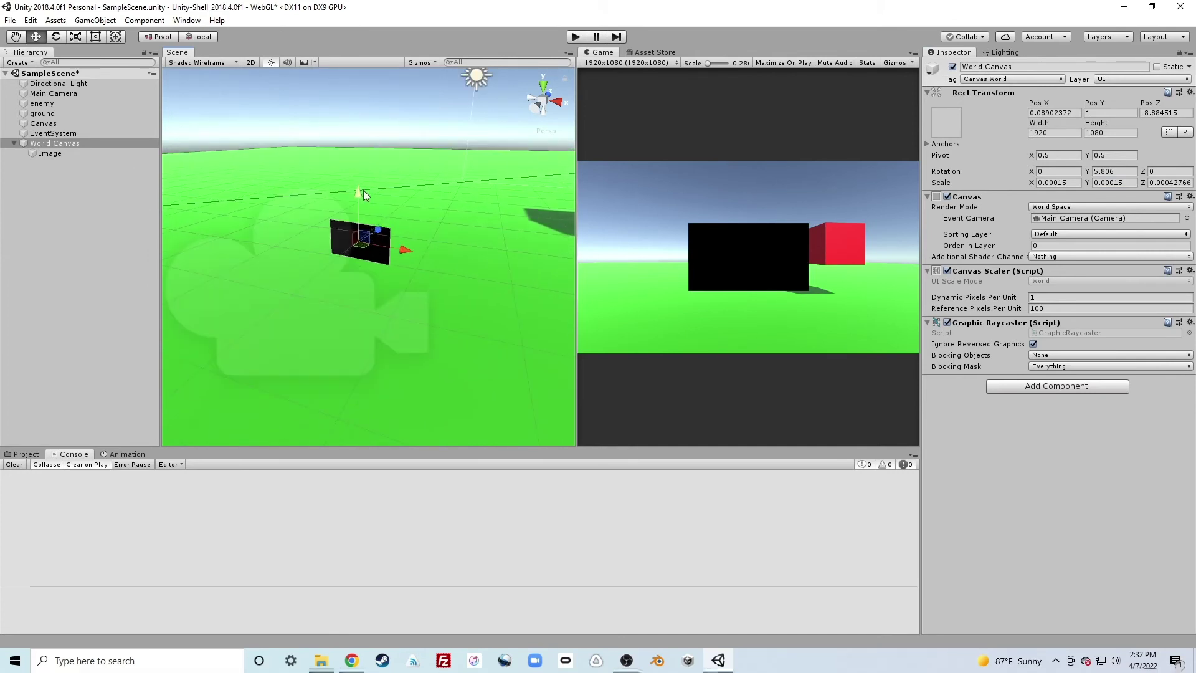
left_click_drag(364, 194, 358, 216)
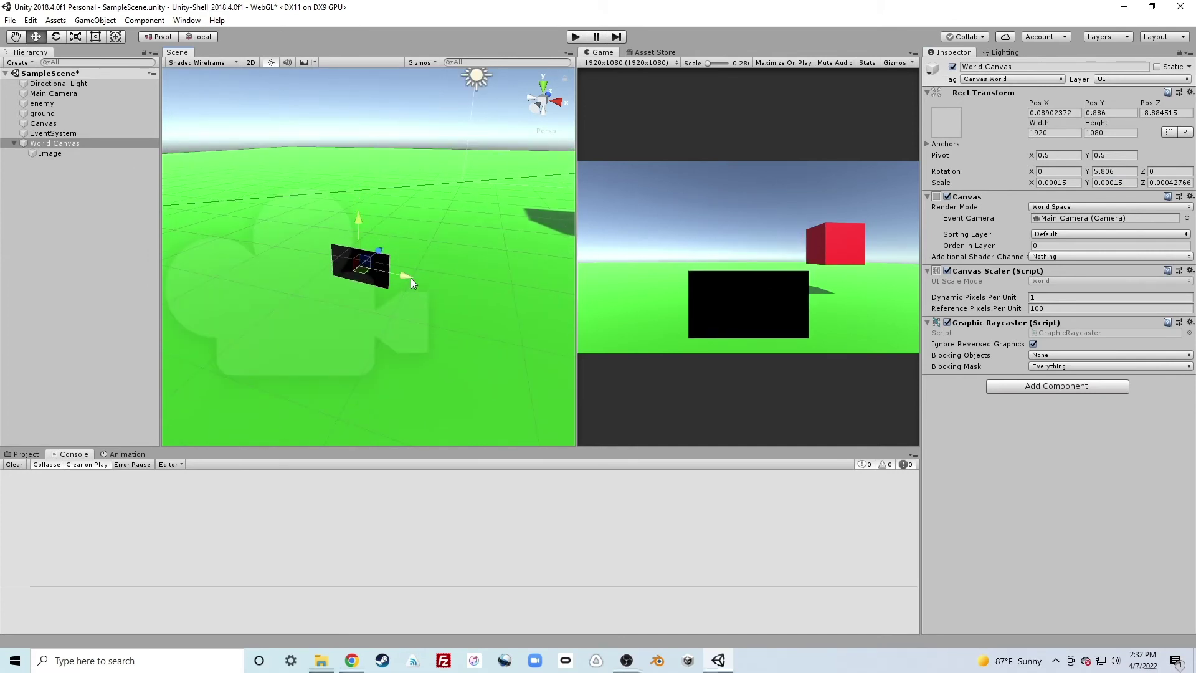
left_click_drag(410, 278, 373, 271)
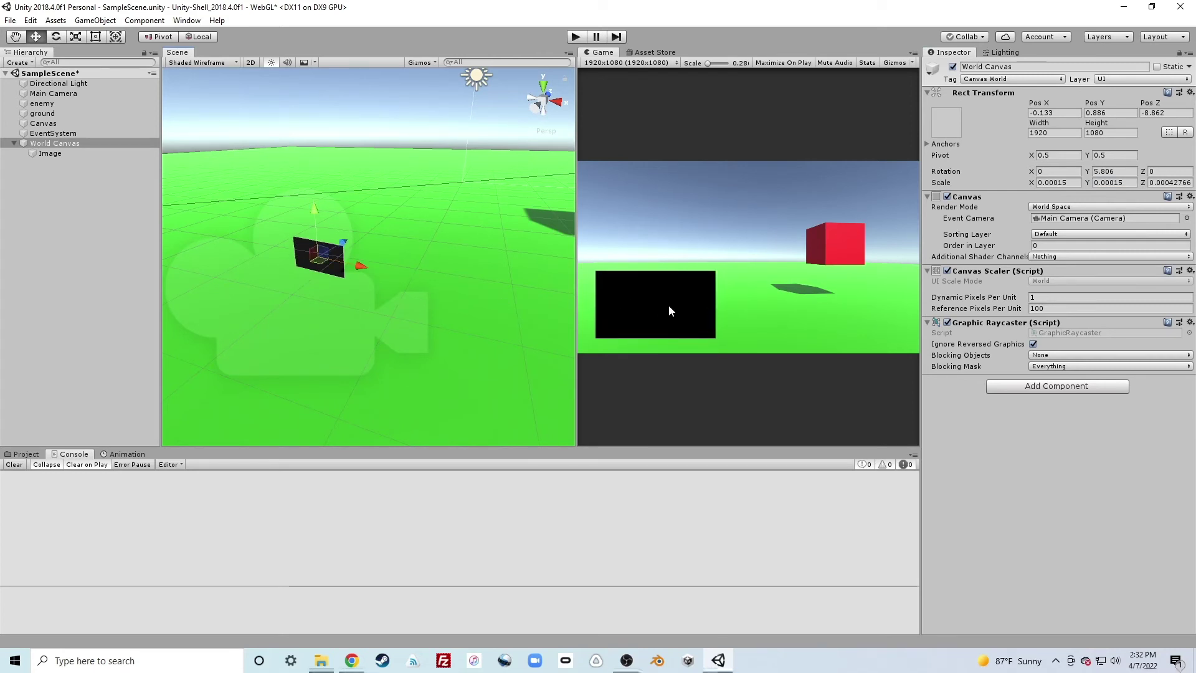
Step: Run the scene, move the enemy cube around to test its waypoint indicator on World Canvas, and stop play mode
left_click(574, 37)
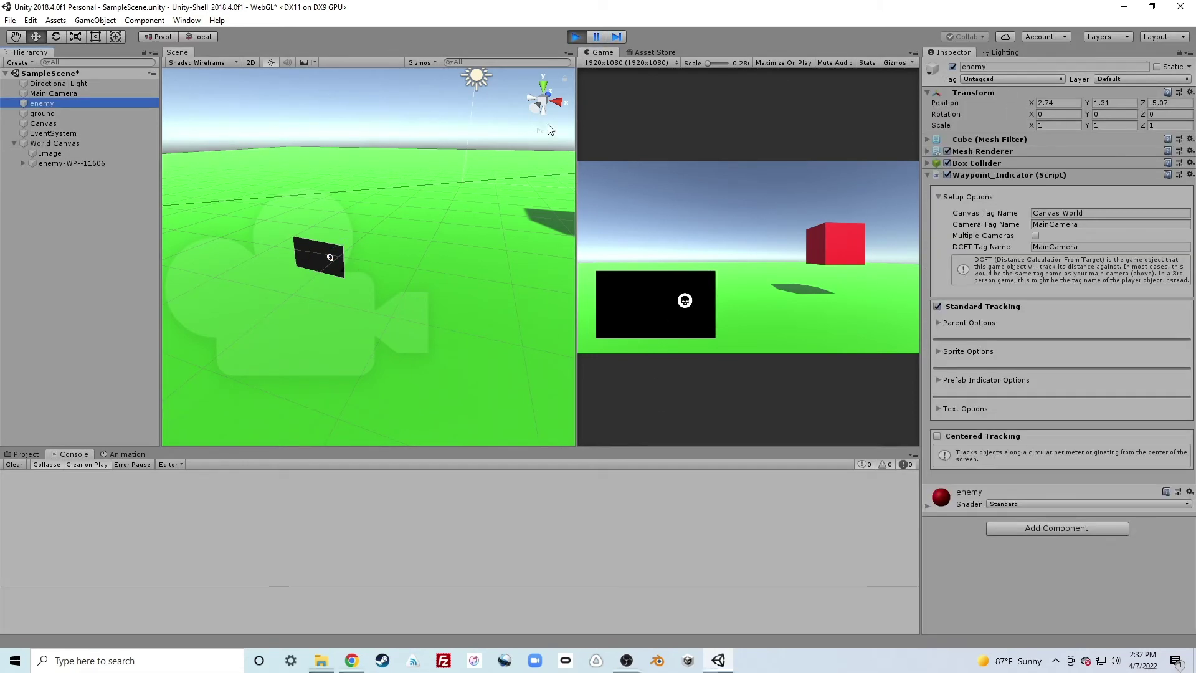
left_click_drag(406, 206, 434, 238, "alt")
scroll(433, 238, "down", 5)
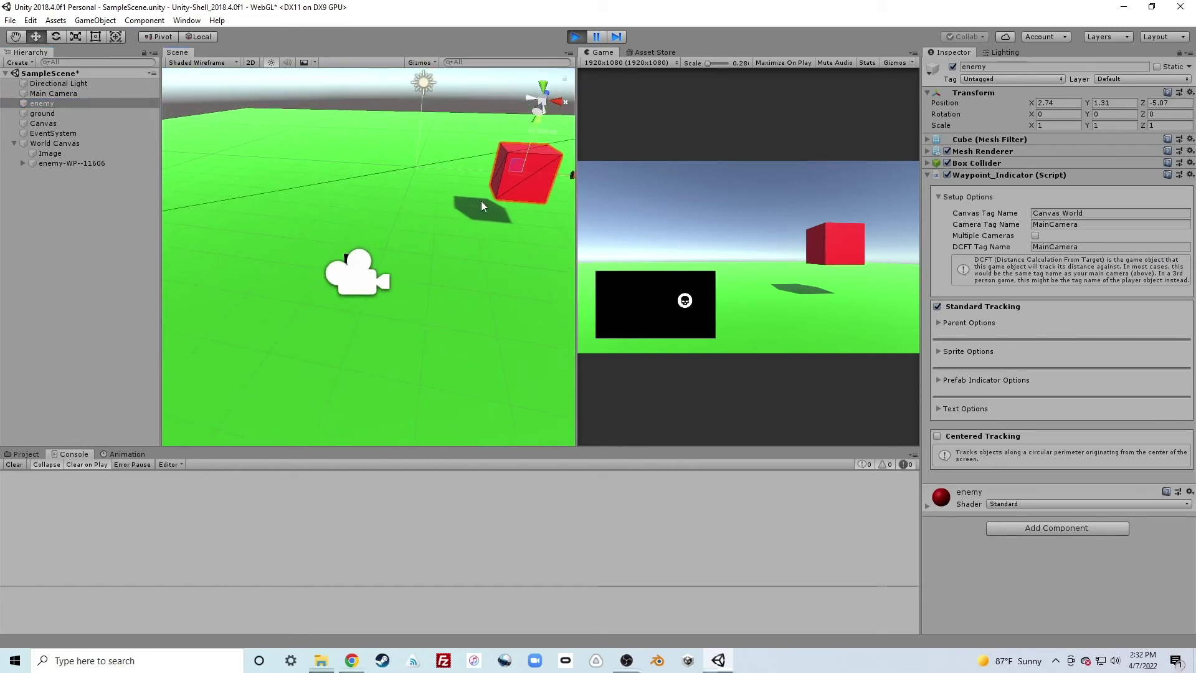
left_click_drag(463, 200, 440, 235, "alt")
scroll(438, 235, "down", 3)
middle_click_drag(426, 235, 390, 234)
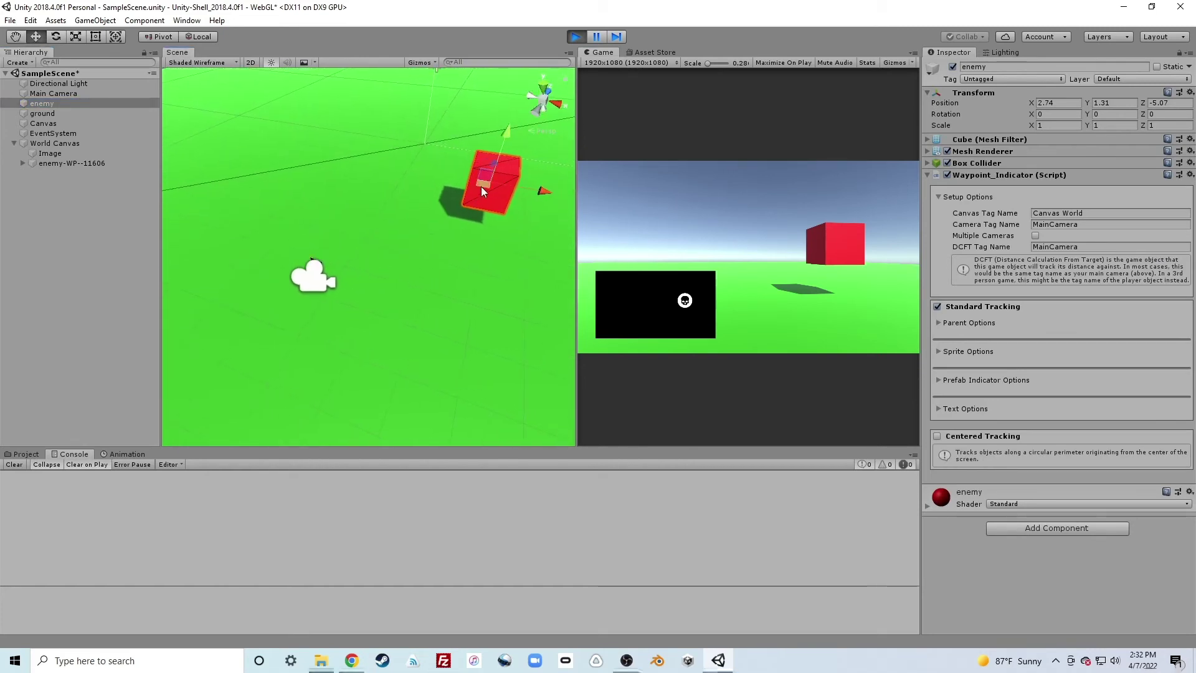
left_click_drag(481, 185, 505, 159)
left_click(574, 38)
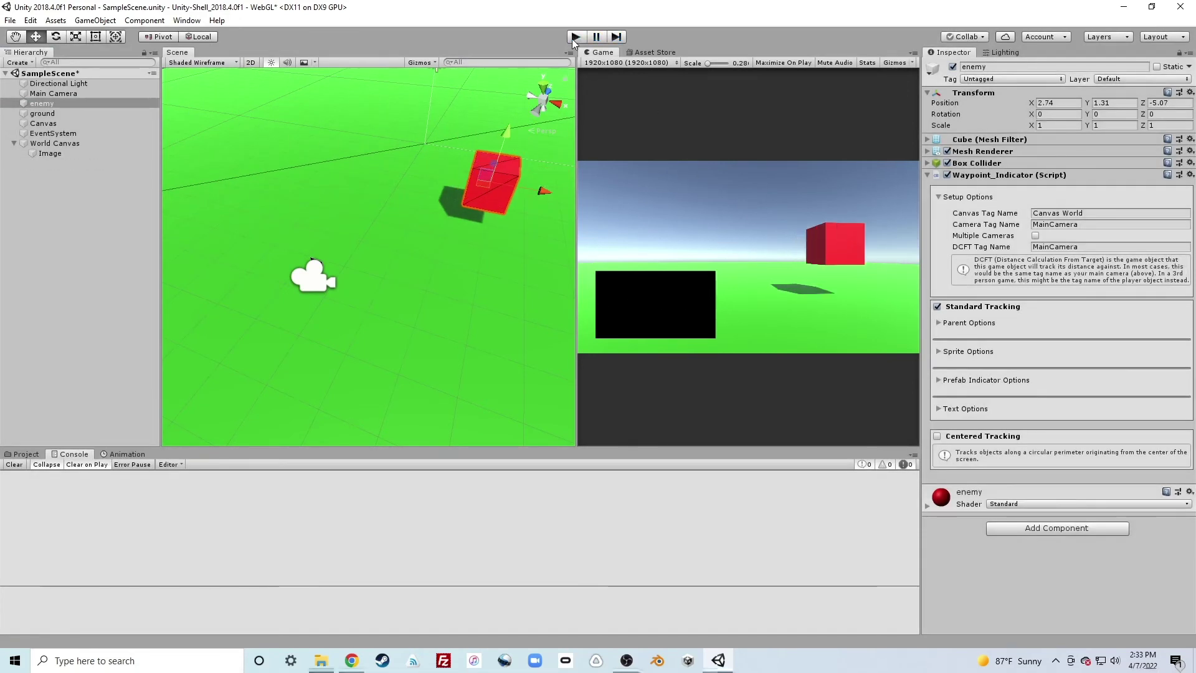
Step: Make the Image under World Canvas semi-transparent by lowering its colour's alpha to about 43
left_click(46, 153)
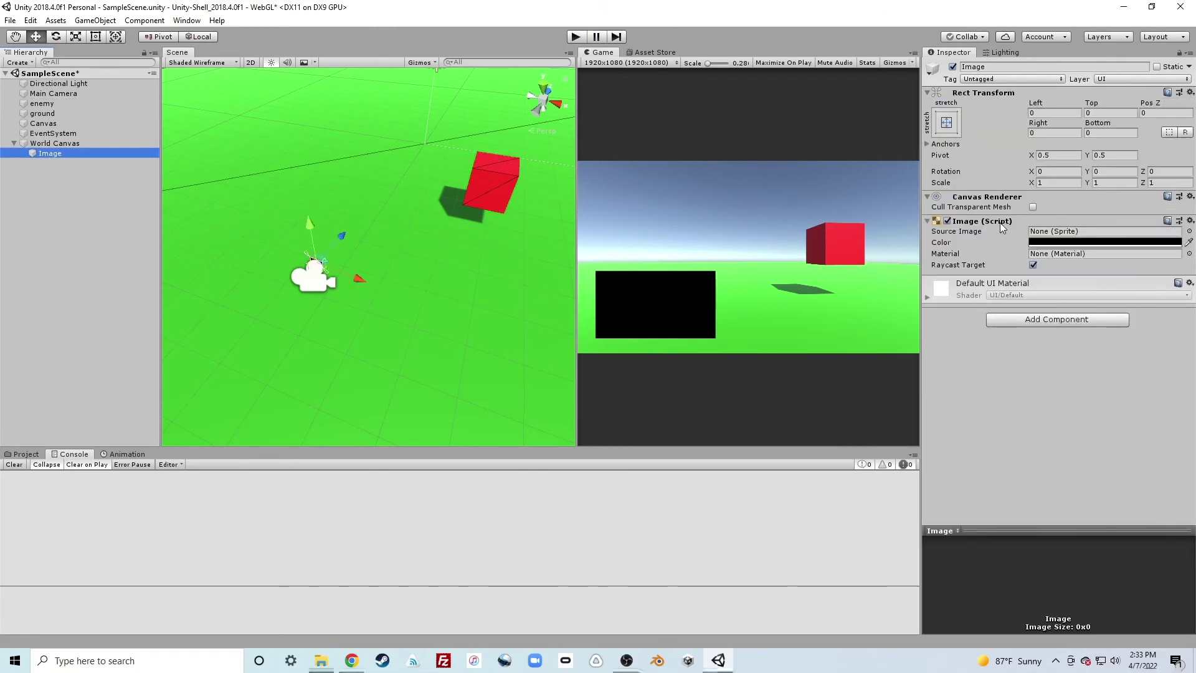
left_click(1066, 242)
left_click_drag(1144, 519, 1073, 526)
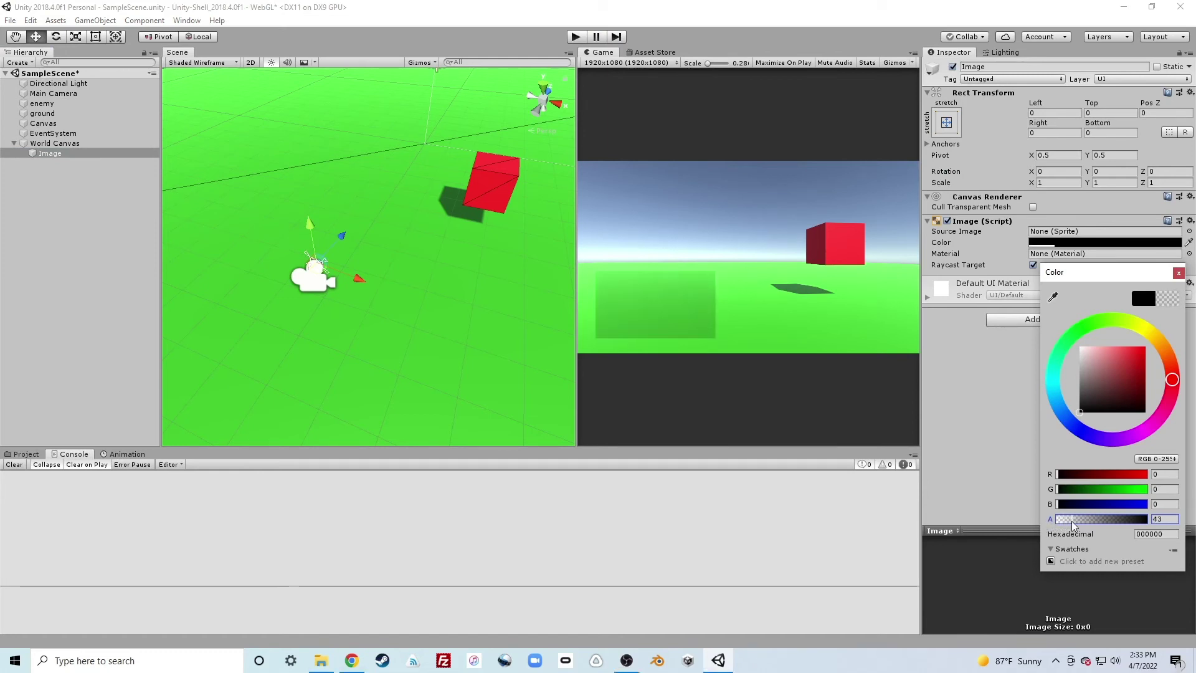
left_click(1178, 274)
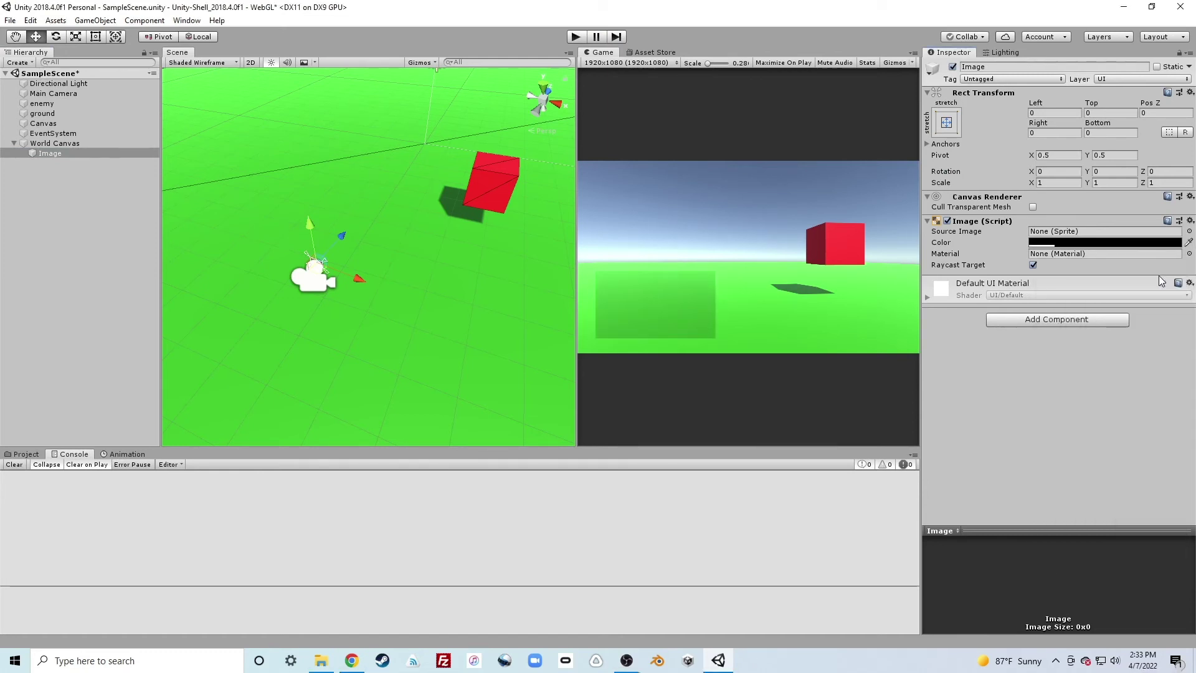
Step: Run the scene and move the enemy cube around to test its waypoint indicator on the translucent World Canvas
left_click(571, 36)
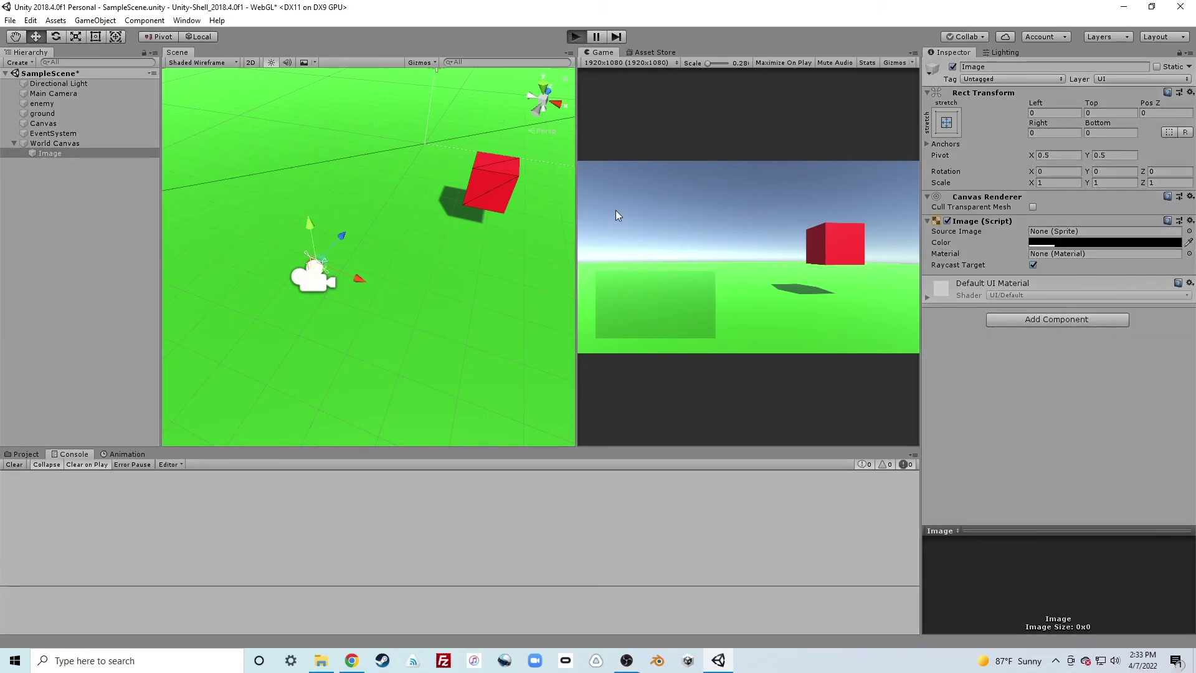
left_click(476, 188)
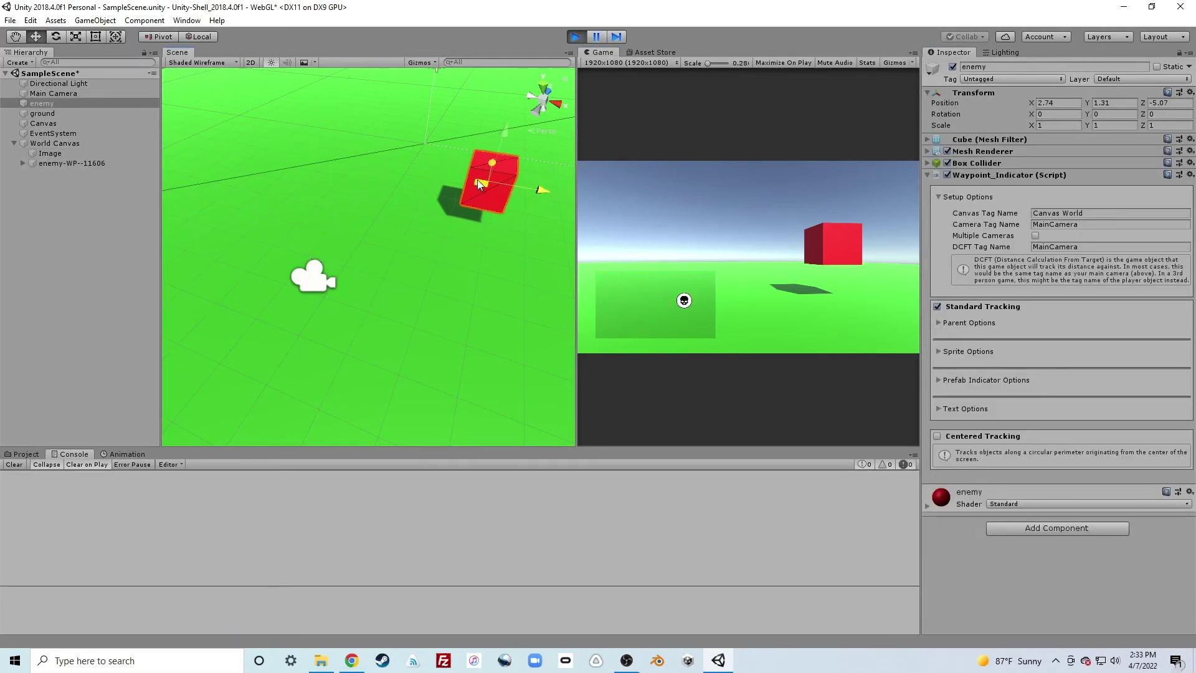
left_click_drag(478, 179, 383, 180)
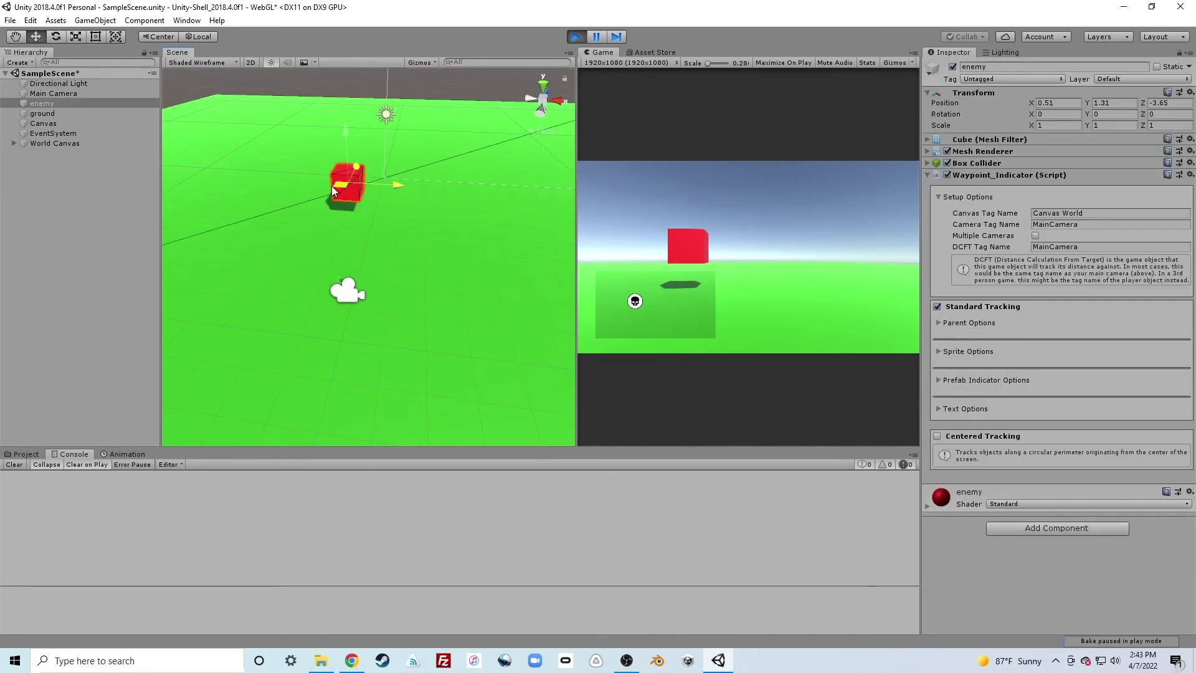
left_click_drag(331, 185, 444, 215)
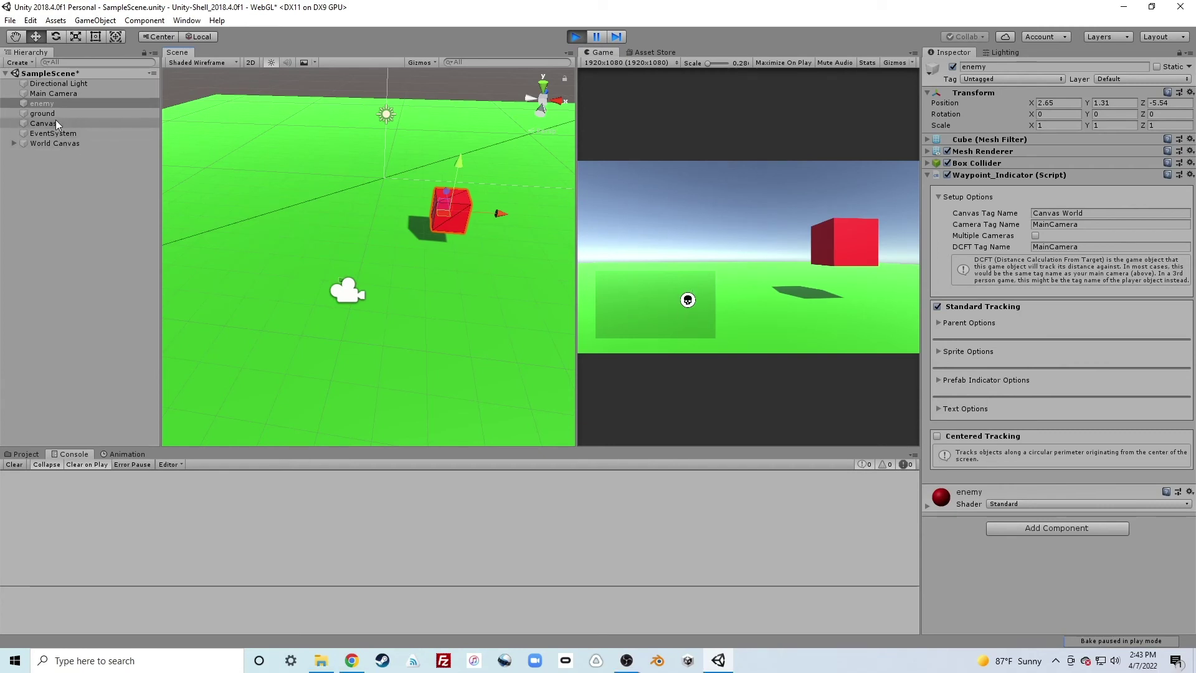
Step: Try rotating and moving Main Camera while World Canvas is not attached to it, and undo the change
left_click(53, 94)
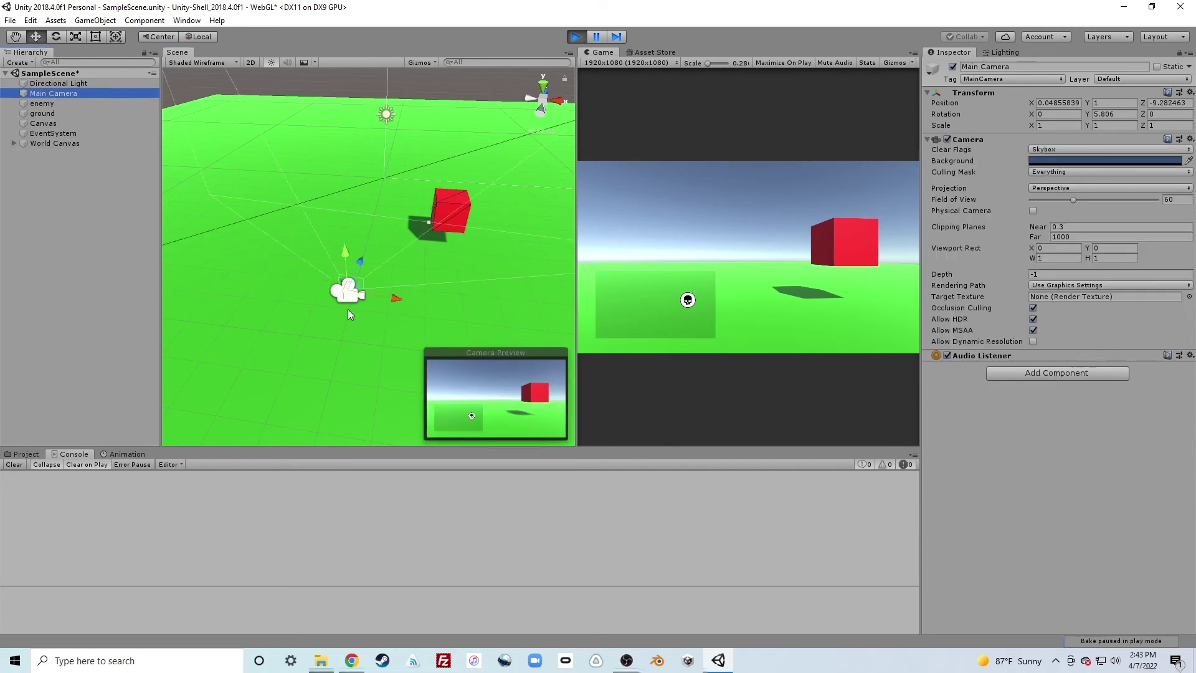
key("e")
left_click_drag(376, 319, 403, 343)
key("w")
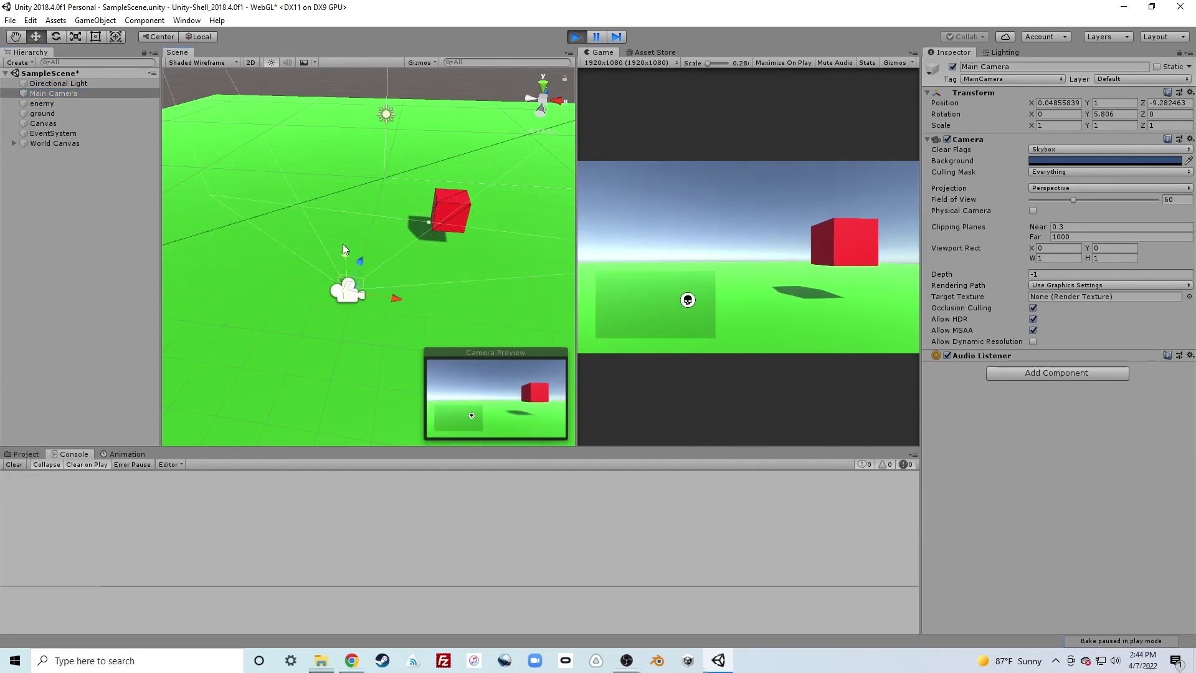
left_click_drag(345, 248, 346, 253)
key("ctrl+z")
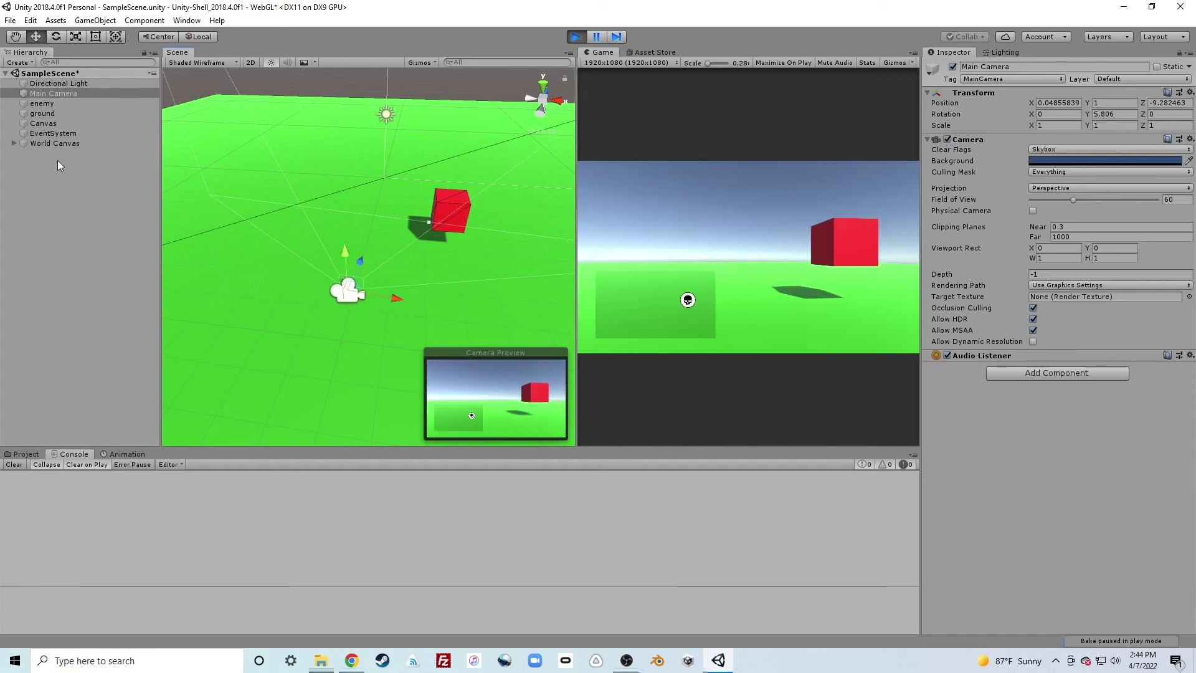
Step: Make World Canvas a child of Main Camera and test it by raising the camera to Y 1.7 and turning it to about 30° on Y
left_click(49, 143)
left_click_drag(43, 144, 43, 92)
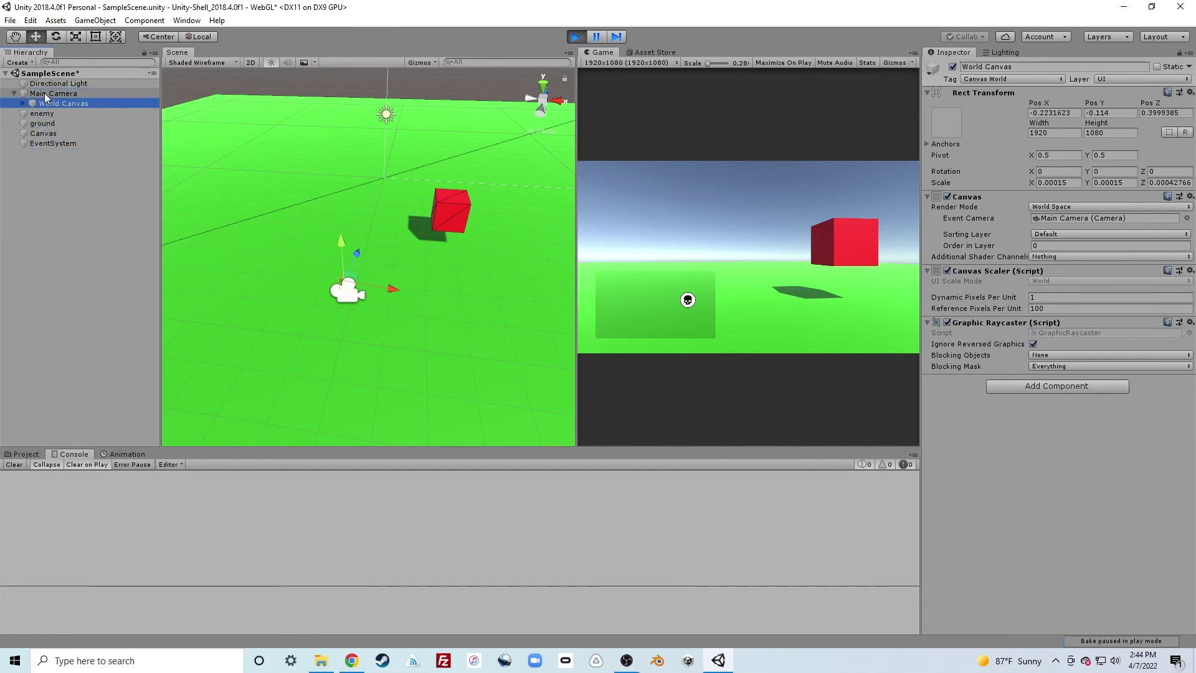
left_click(45, 94)
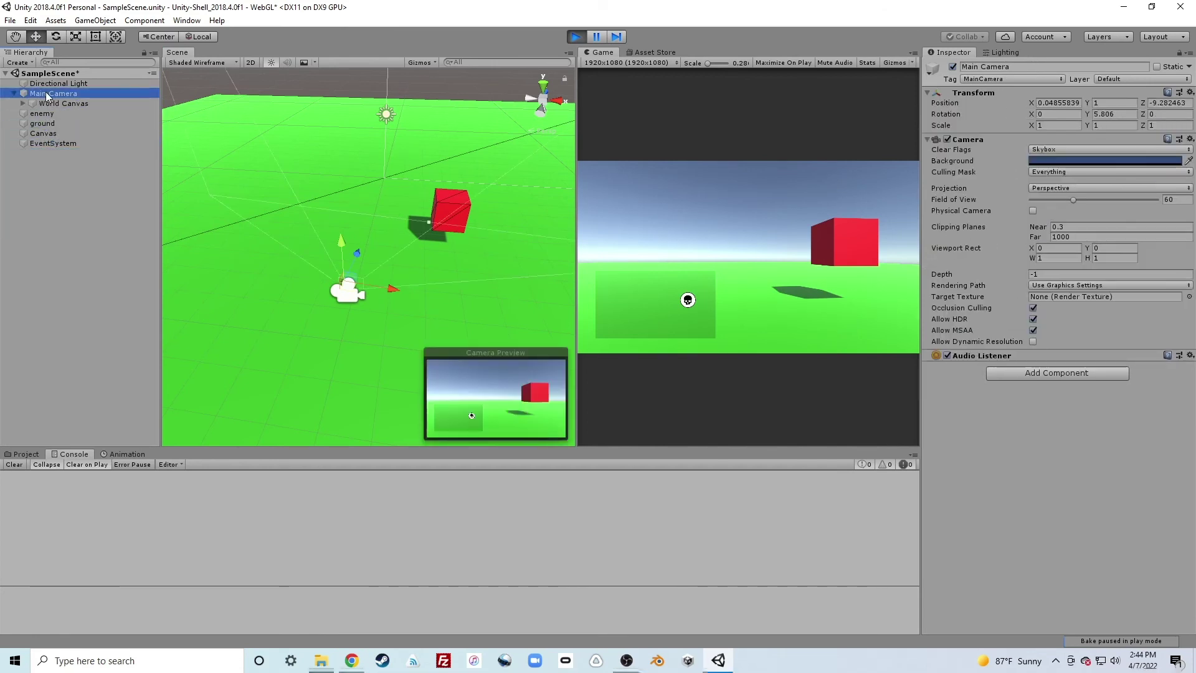
left_click_drag(340, 246, 355, 225)
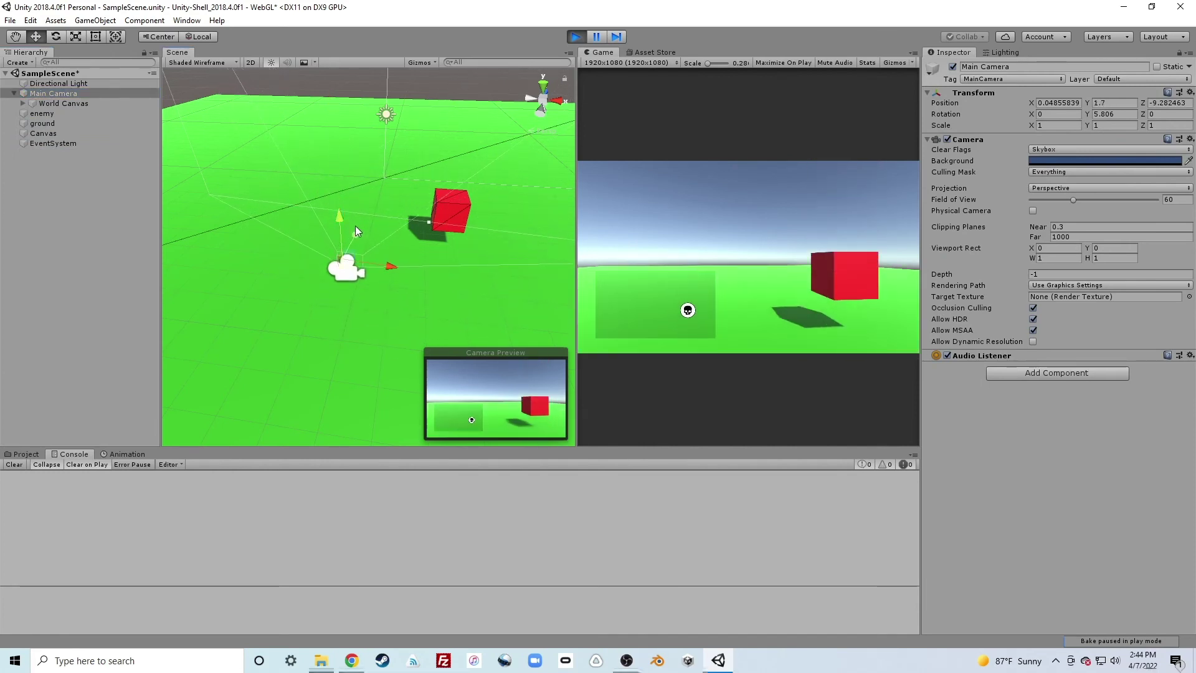
key("e")
left_click_drag(361, 292, 301, 294)
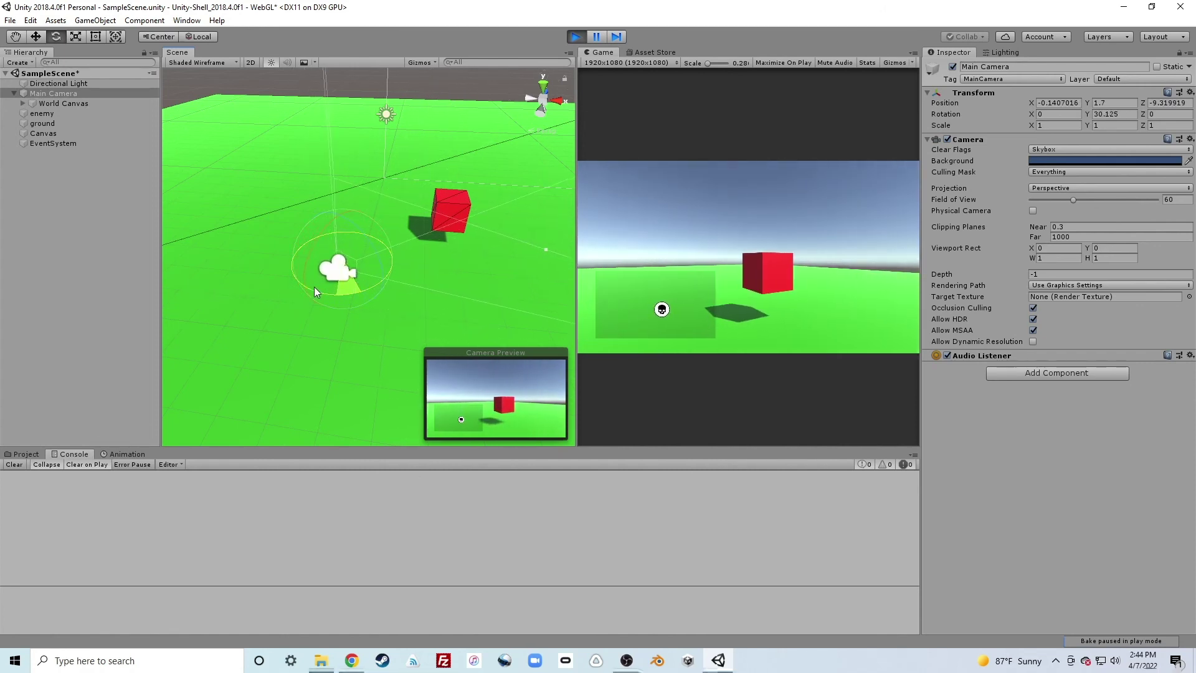
Step: Move World Canvas across the camera's view into its upper-left area, to about X -0.247 and Y 0.127
left_click(41, 102)
key("f")
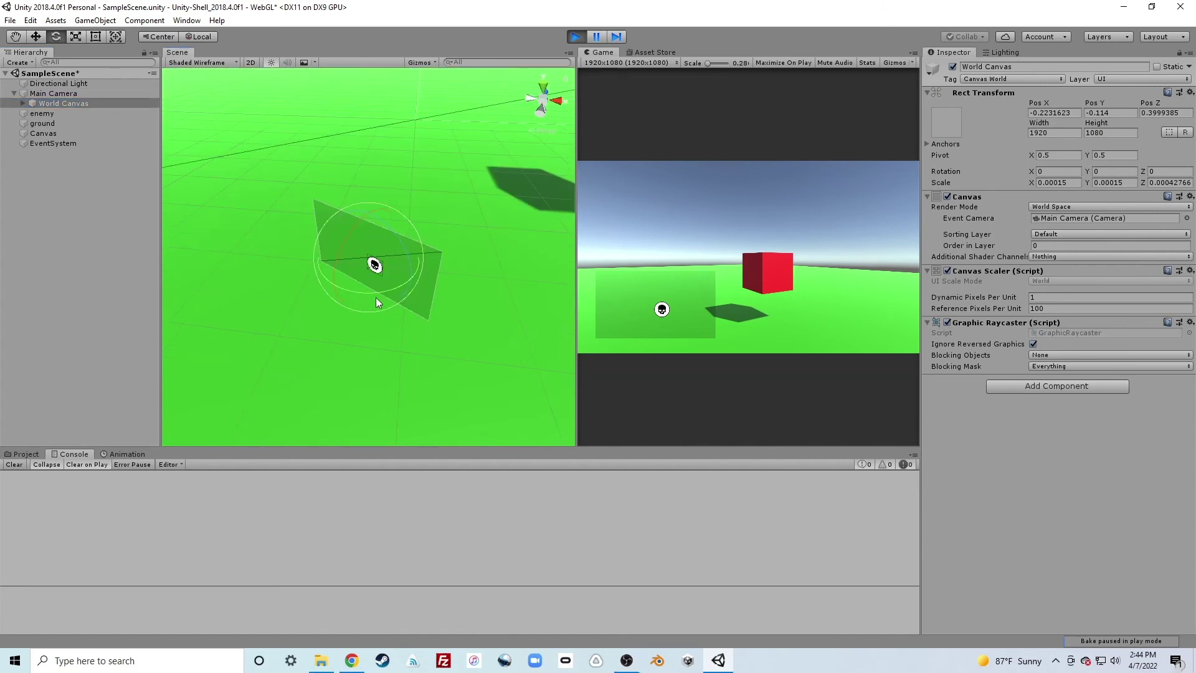
key("w")
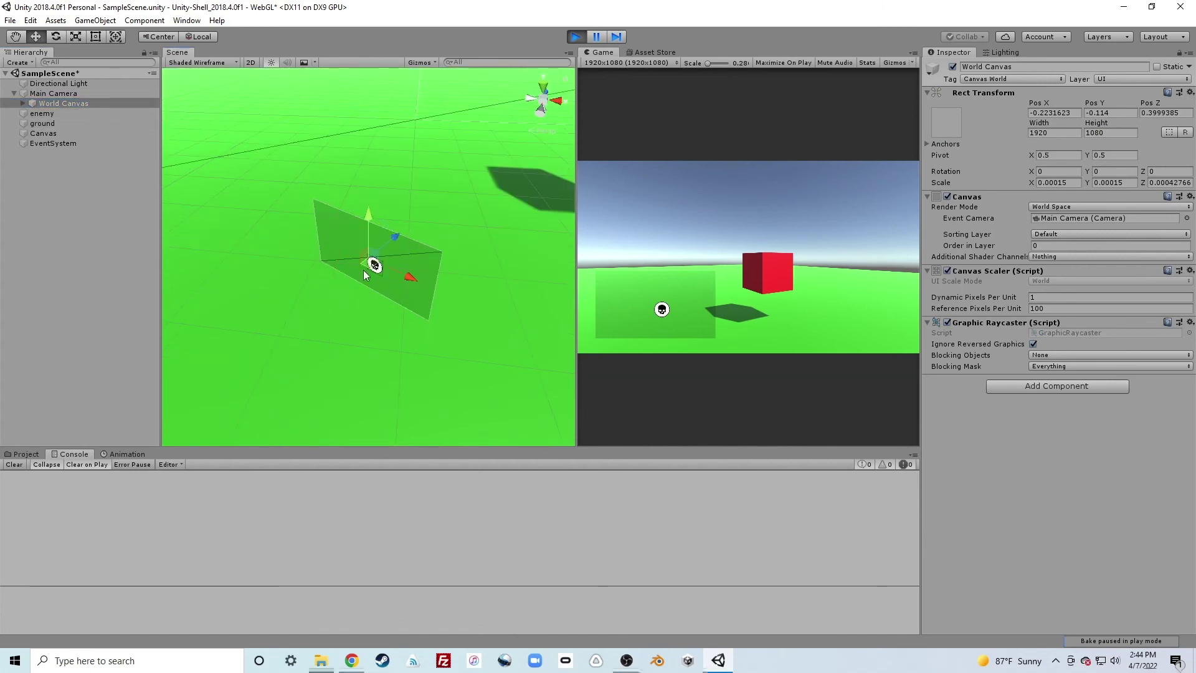
left_click_drag(405, 279, 487, 298)
middle_click_drag(487, 297, 342, 268)
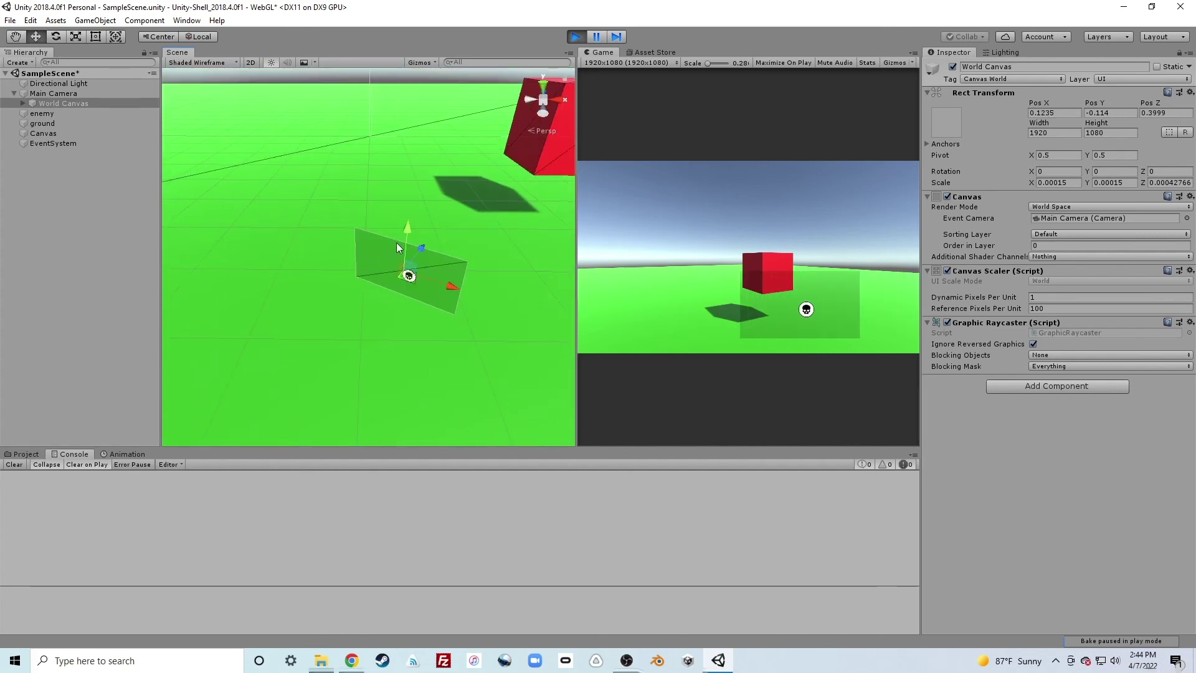
left_click_drag(409, 229, 366, 195)
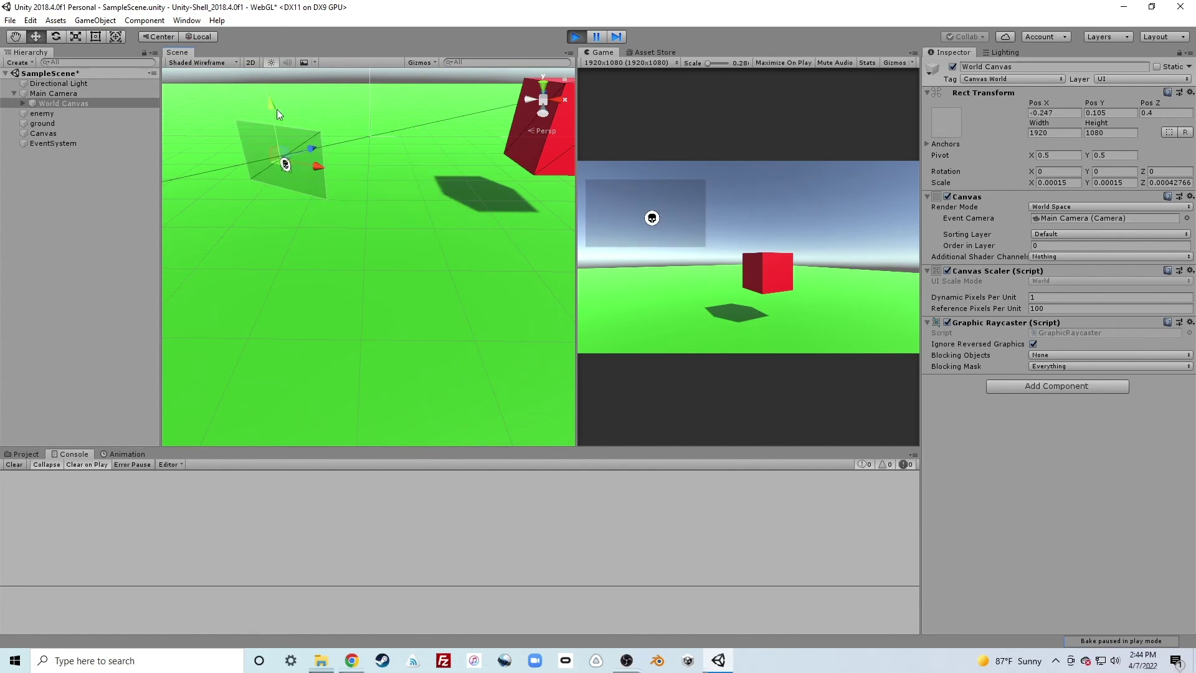
left_click_drag(270, 102, 270, 95)
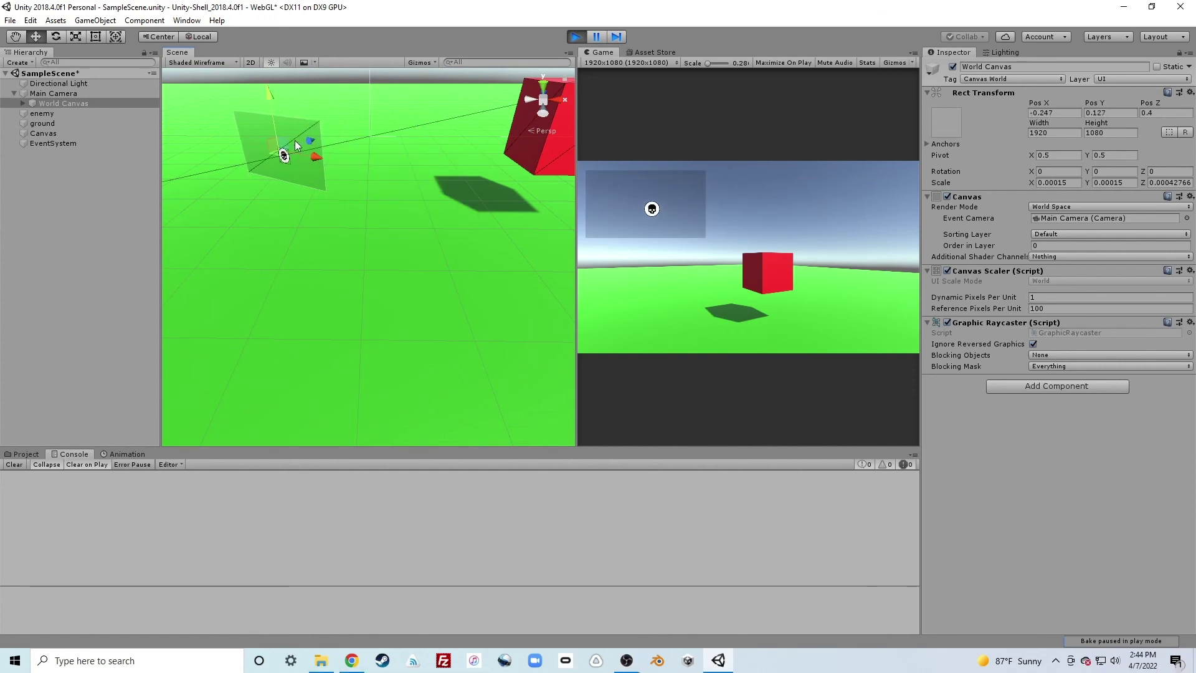
Step: Set World Canvas's X and Y scale to 0.0001 and shift it closer to the view's upper-left corner, about X -0.304, Y 0.165
left_click(1061, 182)
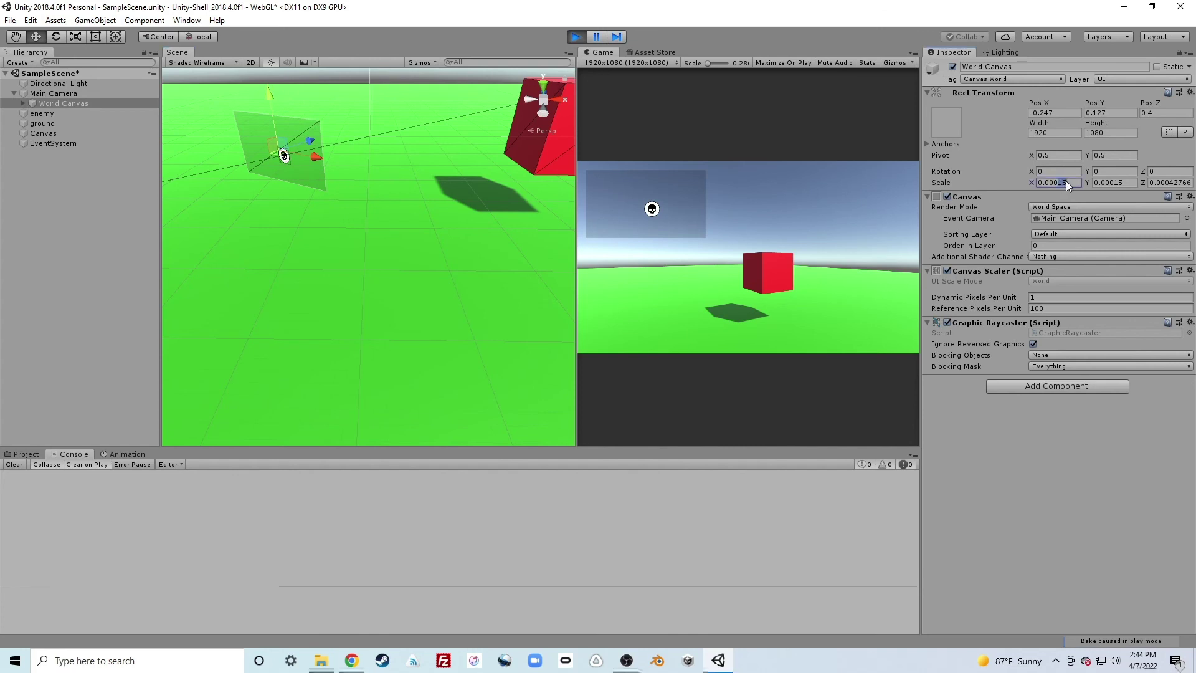
type("1")
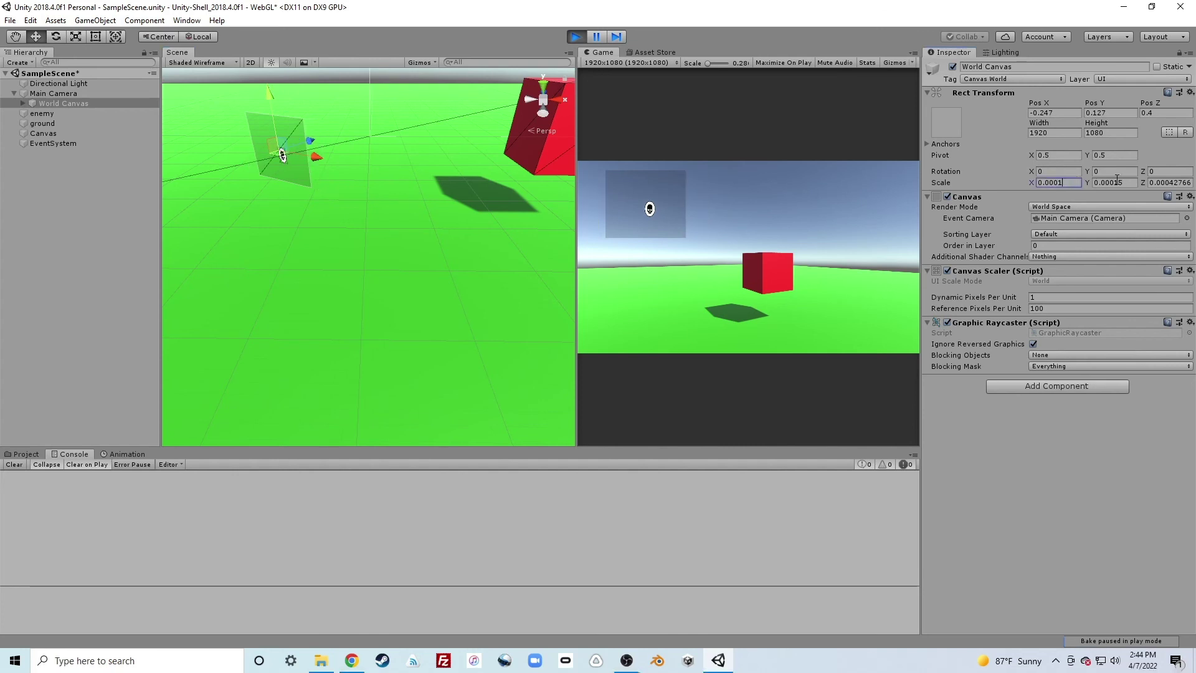
left_click_drag(1115, 180, 1137, 181)
type("1")
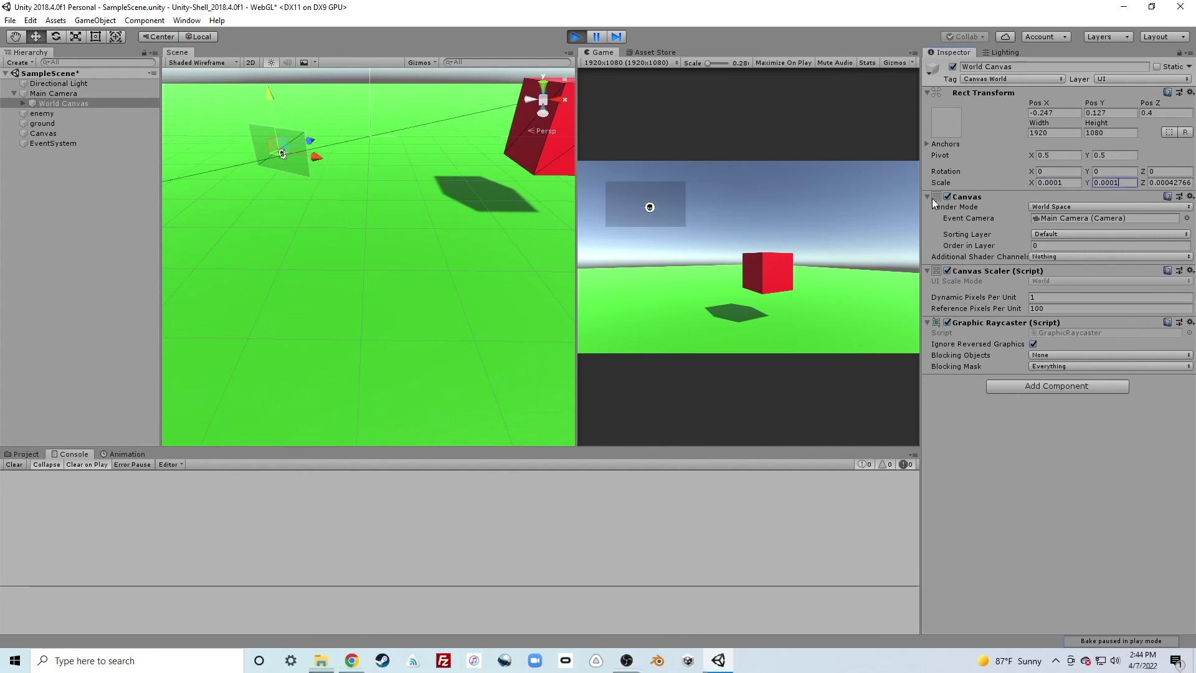
left_click_drag(274, 104, 272, 87)
left_click_drag(317, 142, 301, 140)
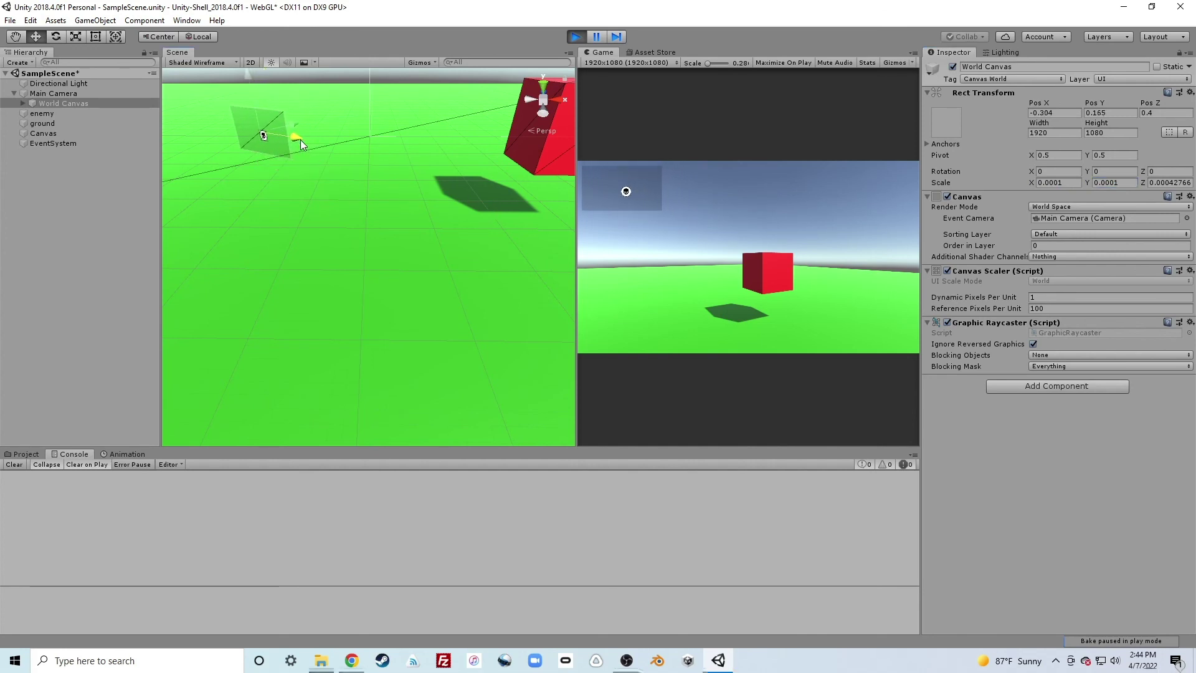
Step: Raise Main Camera to about Y 2.216 to test World Canvas moving with it, and switch to the Rotate tool
left_click(45, 95)
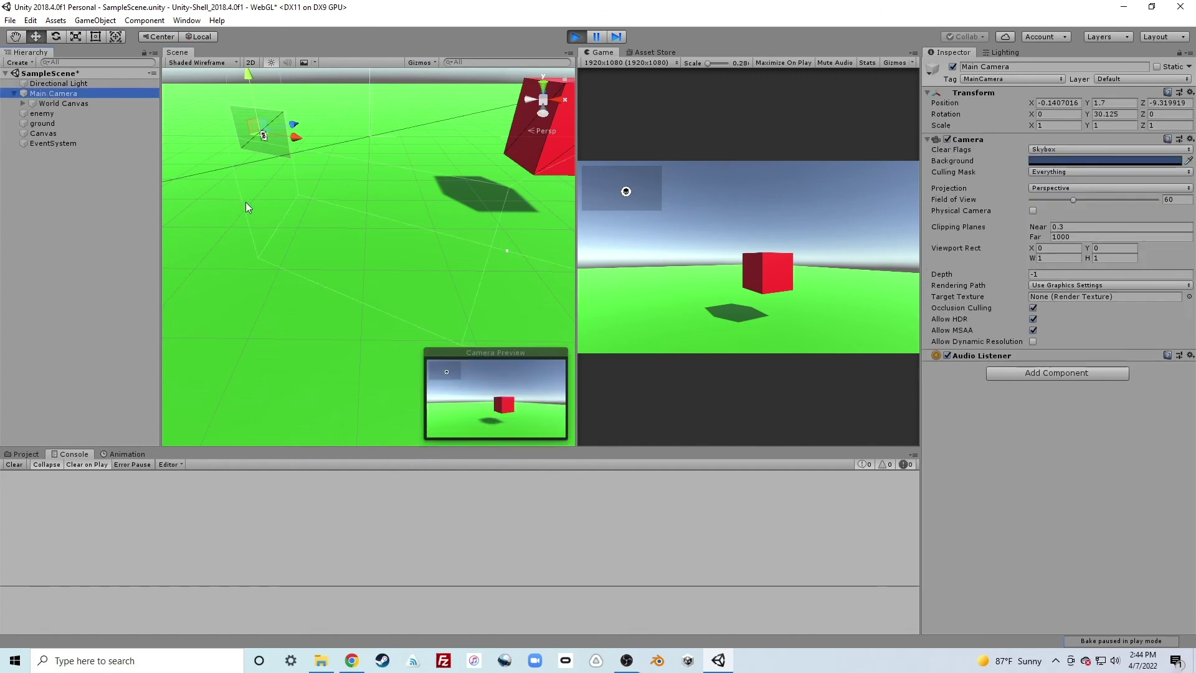
key("f")
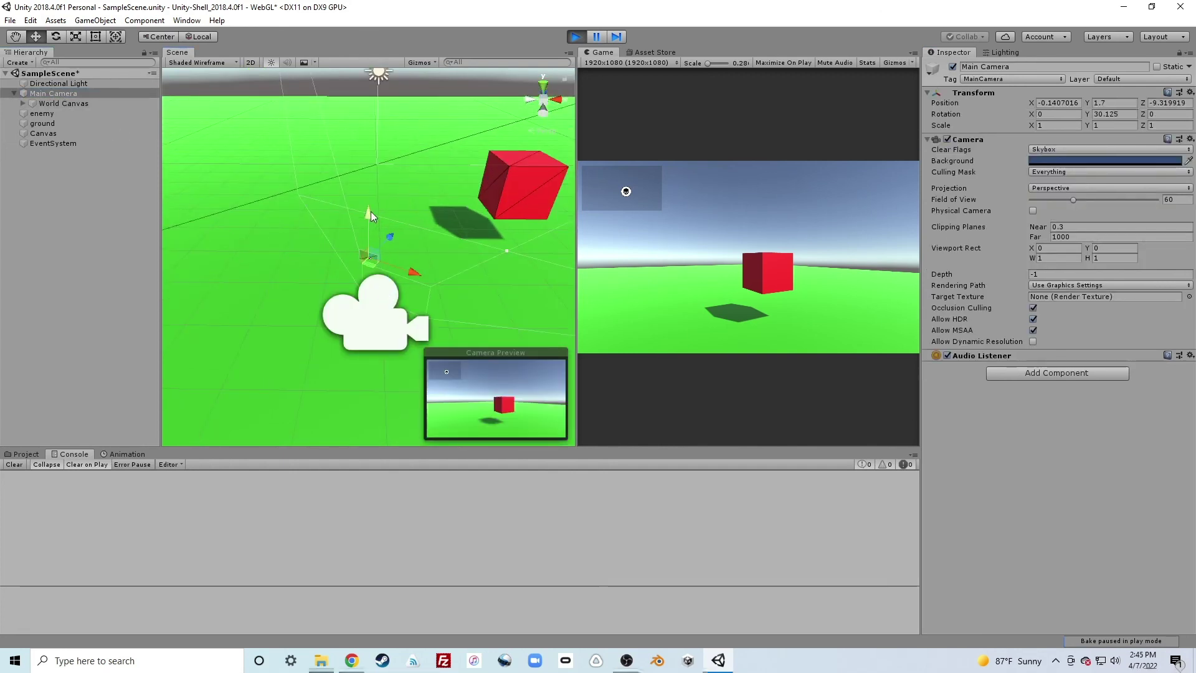
left_click_drag(370, 212, 332, 177)
key("f")
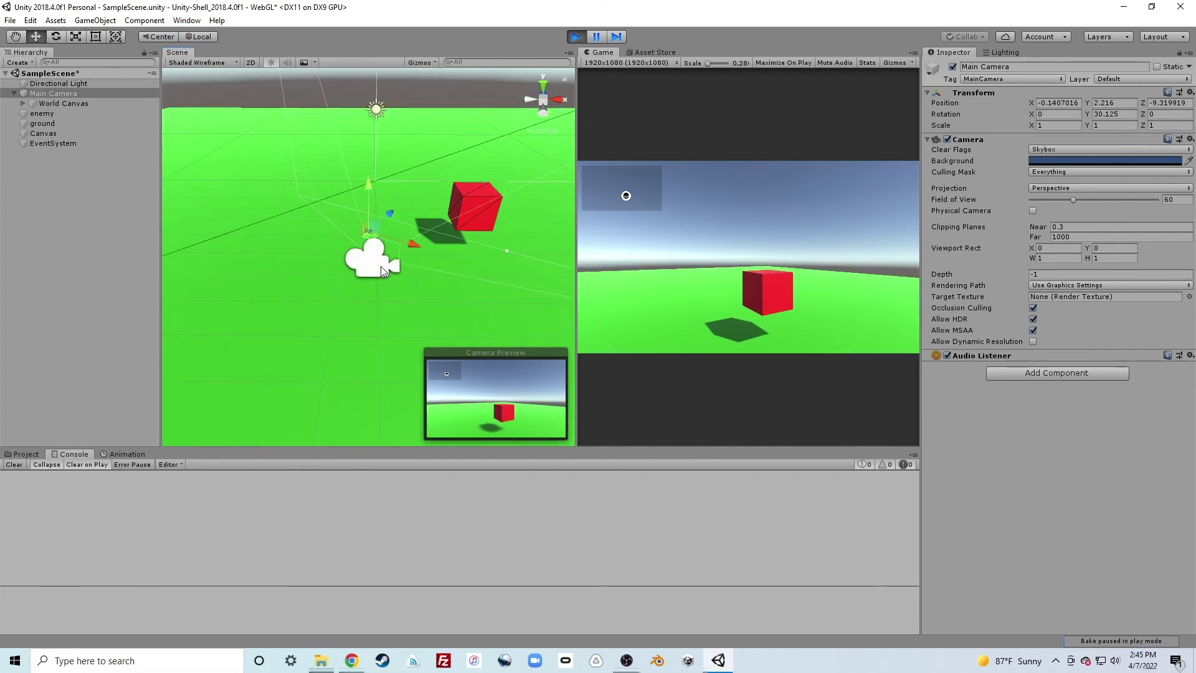
key("e")
left_click_drag(407, 280, 486, 297)
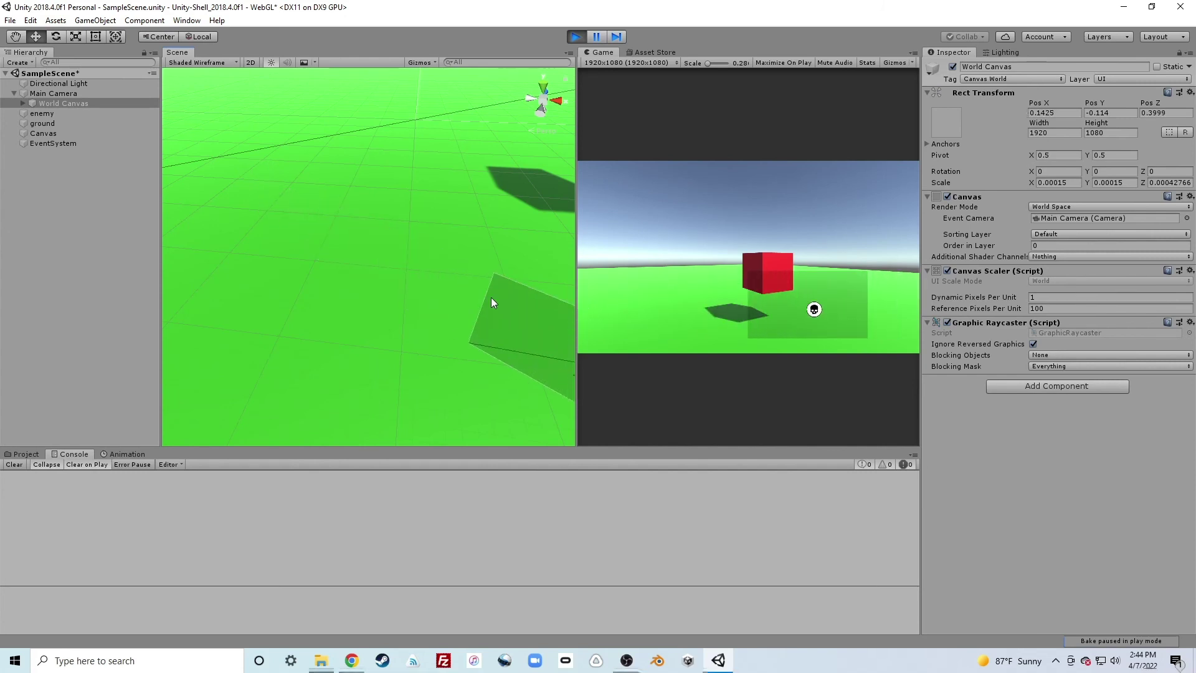
key("f")
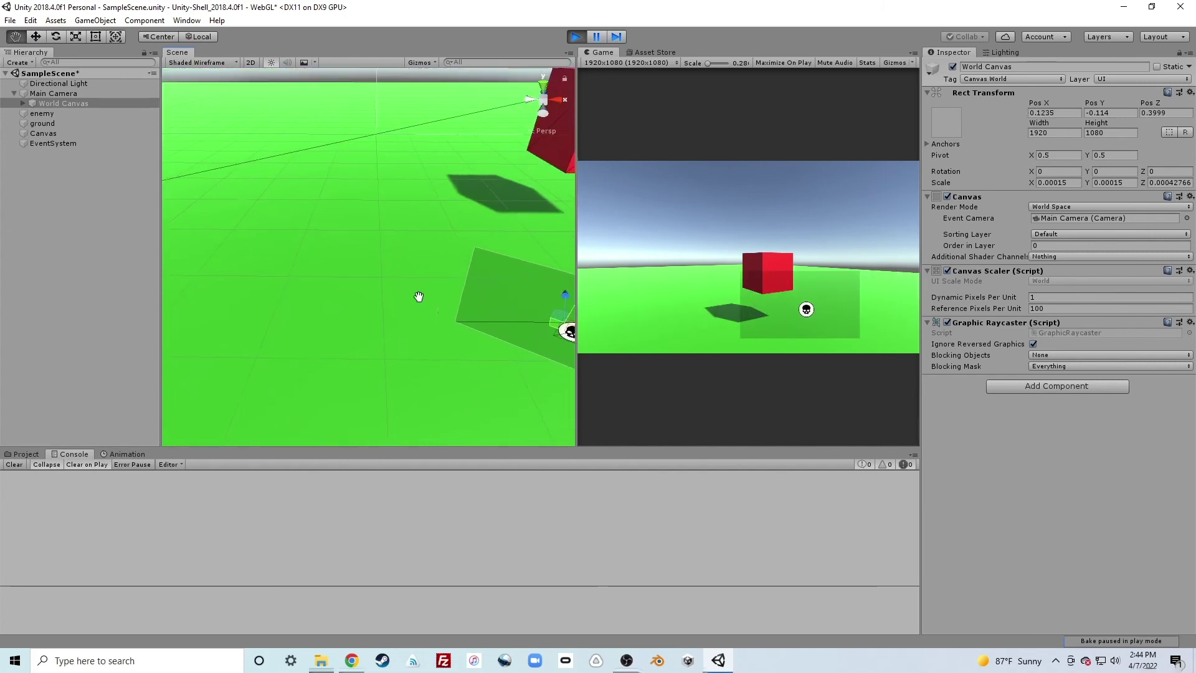
left_click_drag(408, 228, 414, 192)
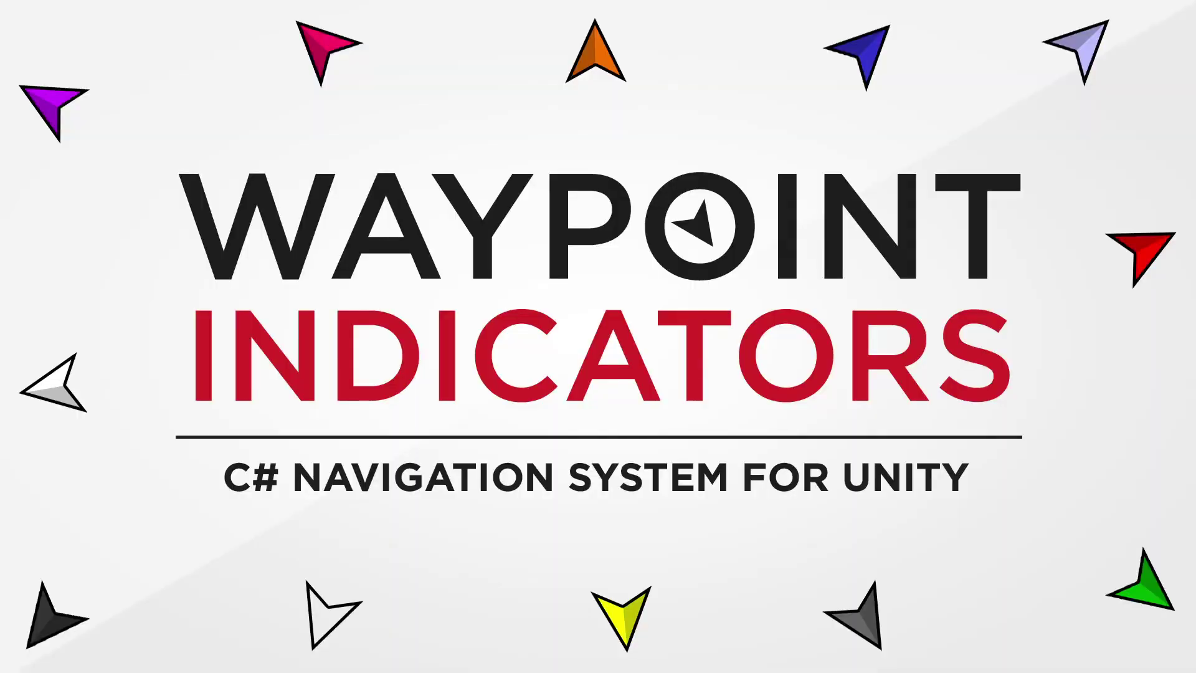